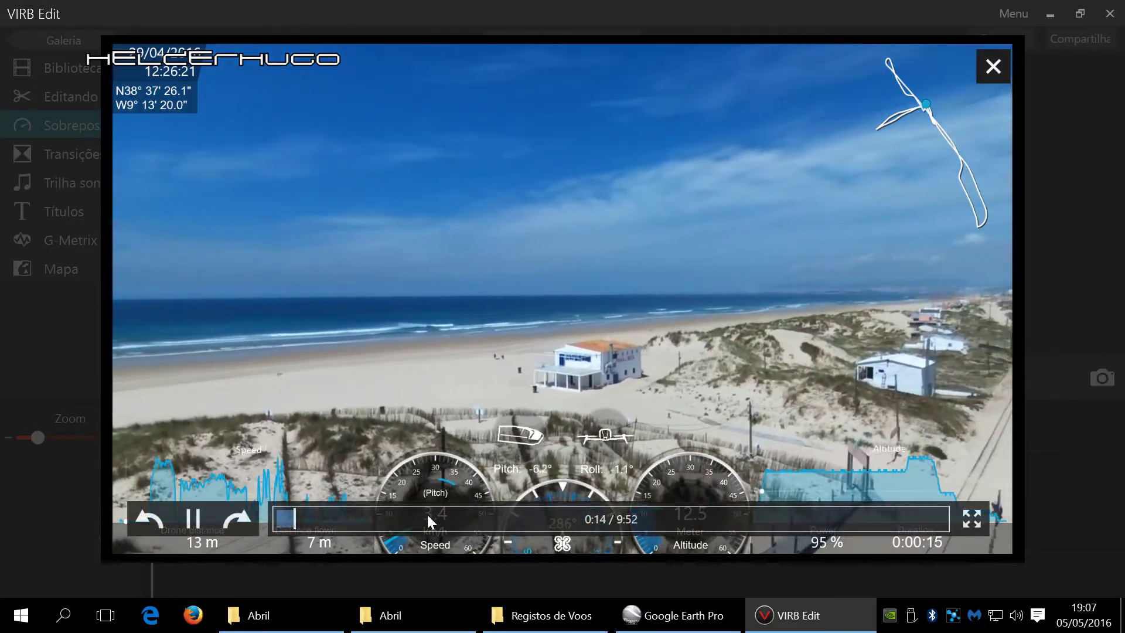
Skip the overlaid beach flight preview ahead to about 2, 4.5 and 7.75 minutes
click(427, 518)
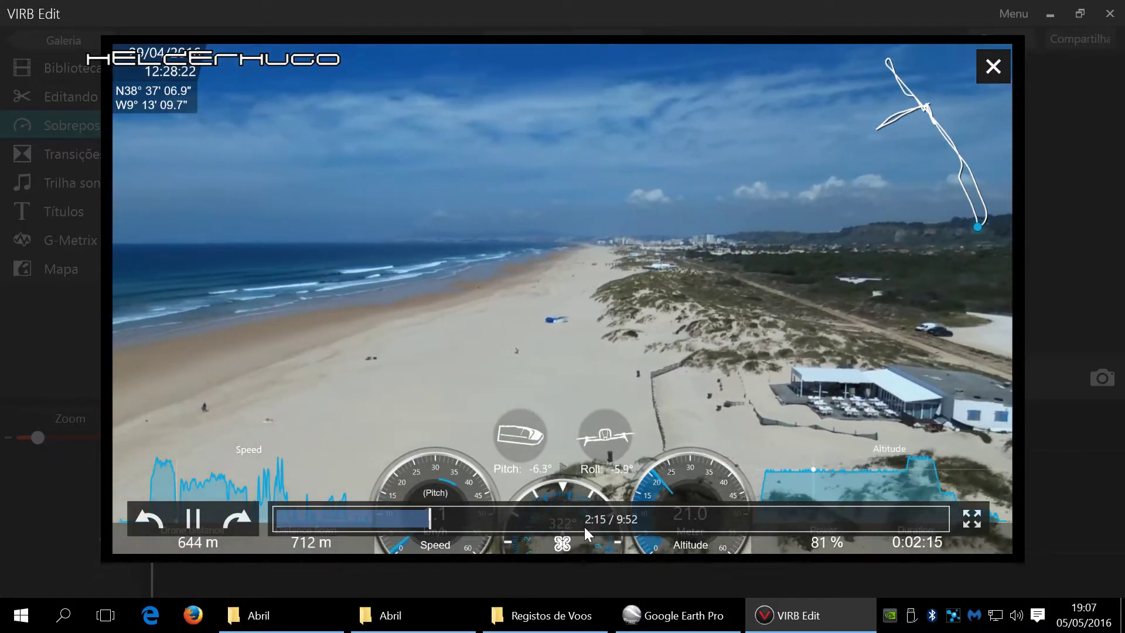
click(586, 526)
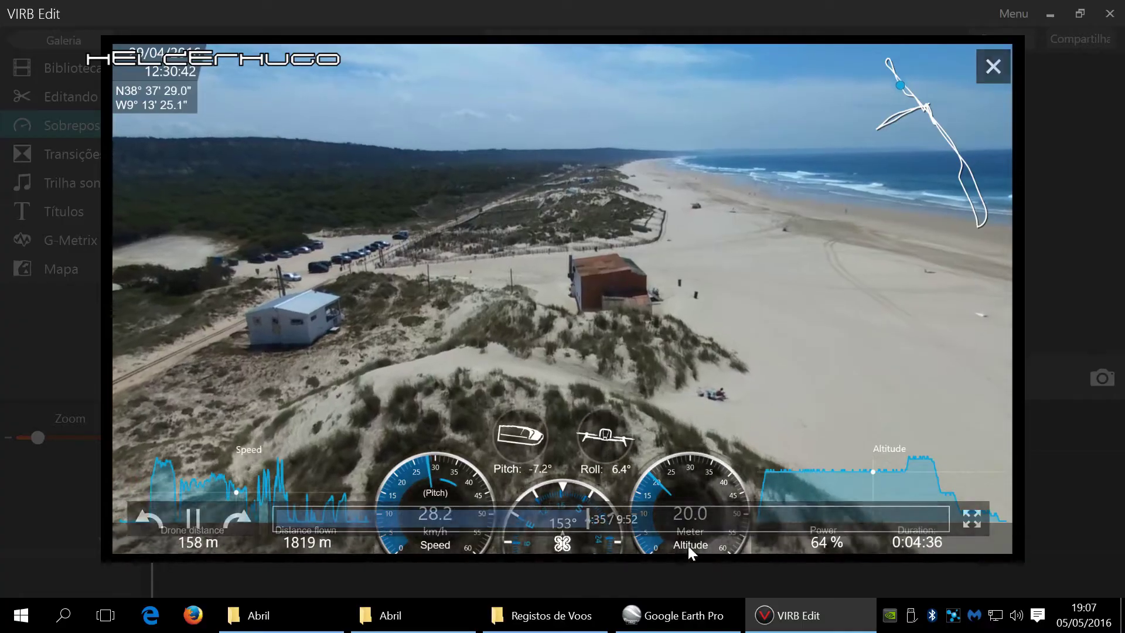
click(800, 524)
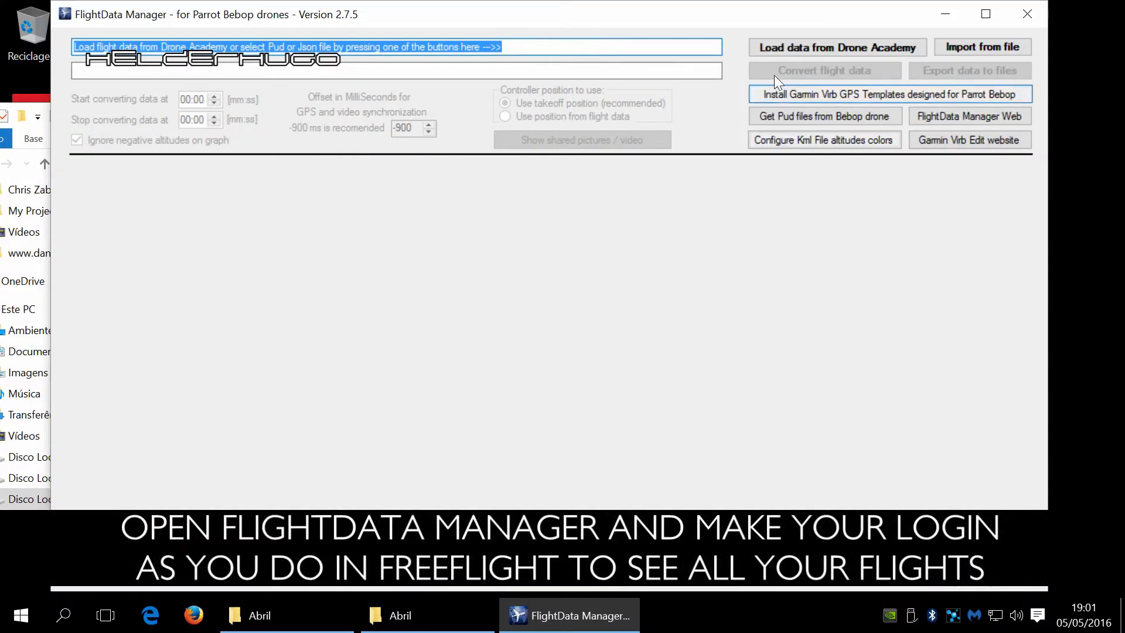
Show the Drone Academy flight list and check the video file's name in Explorer
click(799, 40)
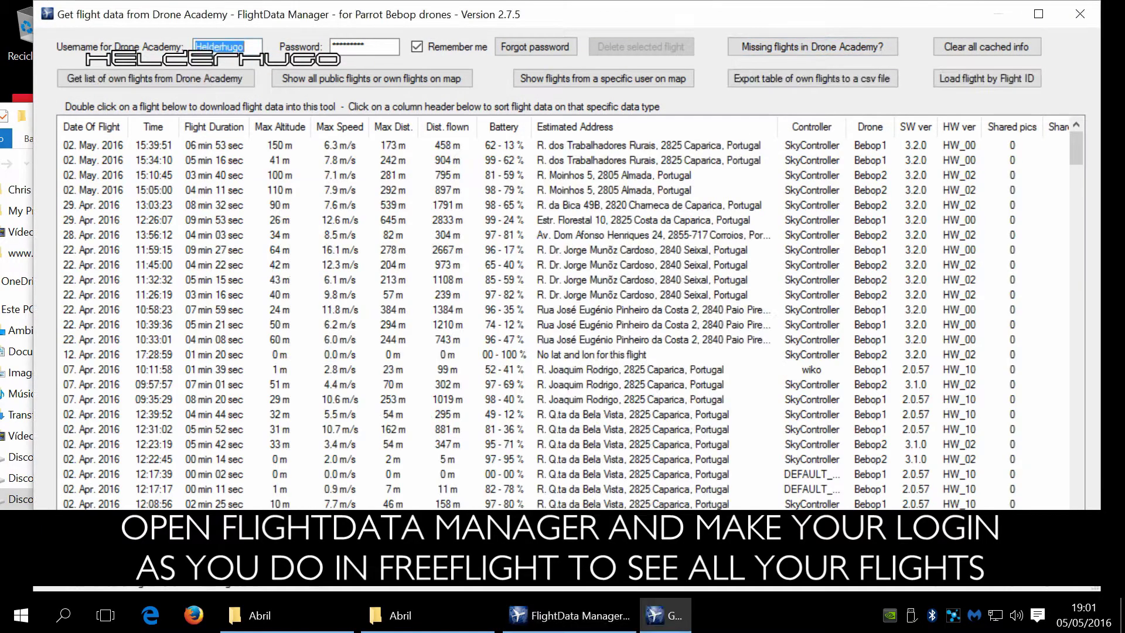
scroll(407, 585, down, 3)
scroll(407, 584, down, 5)
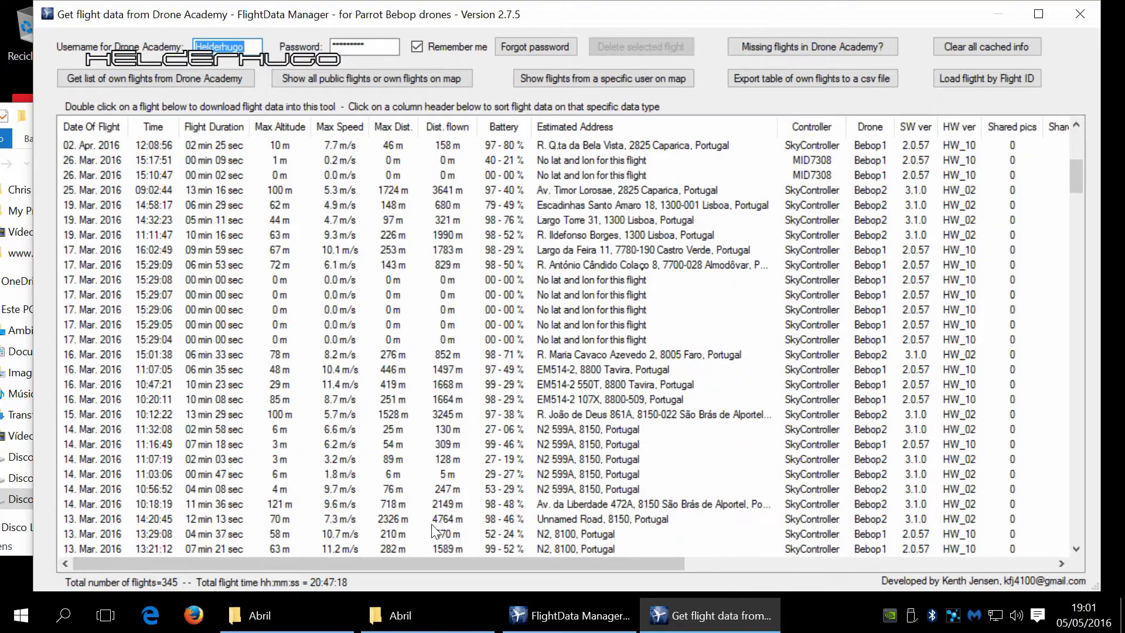
click(446, 608)
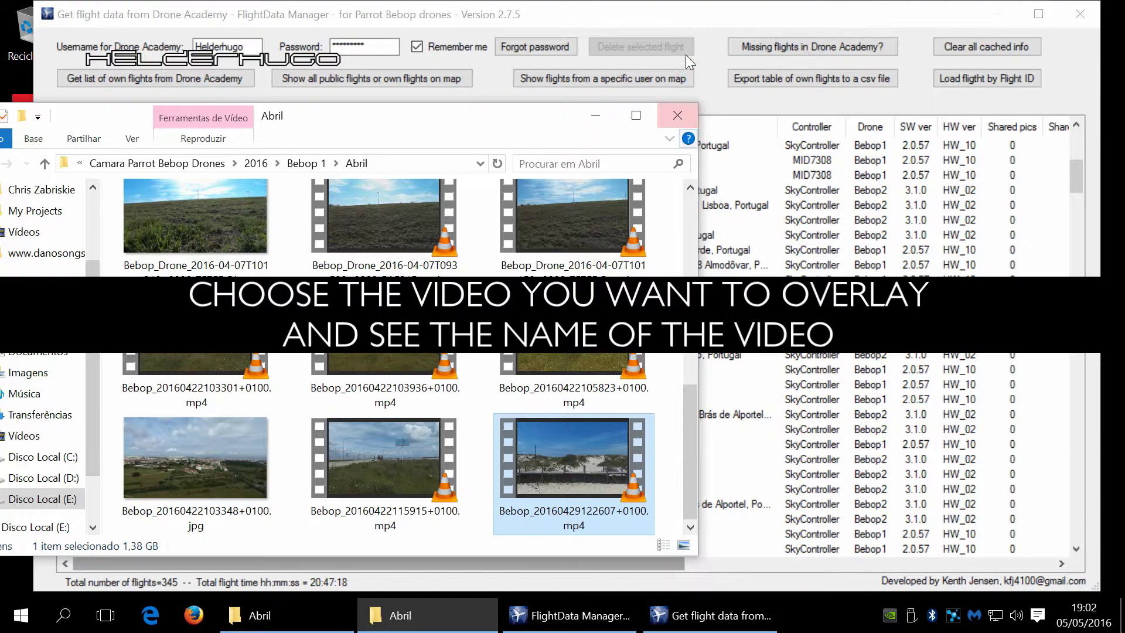
click(707, 124)
scroll(308, 347, down, 10)
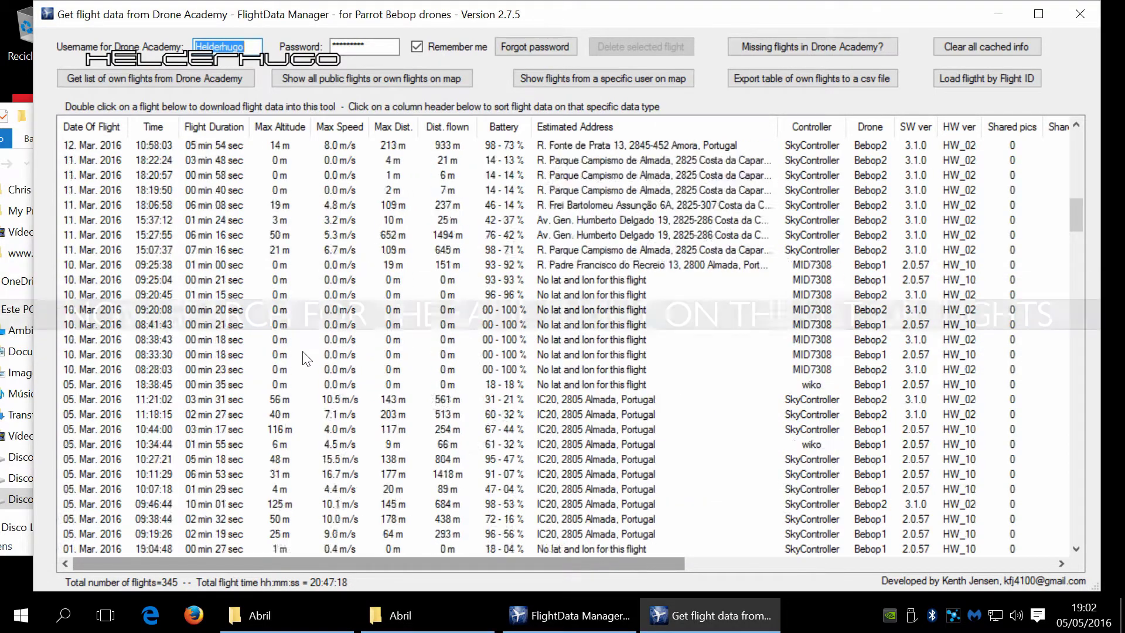
scroll(303, 356, down, 3)
scroll(303, 365, down, 10)
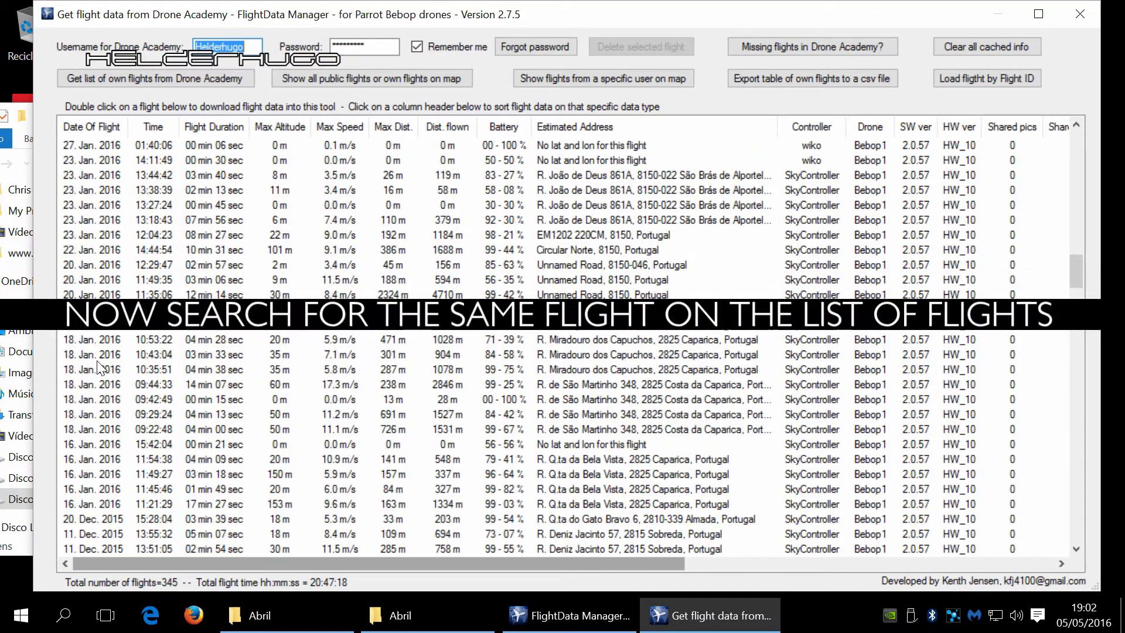
scroll(99, 367, up, 3)
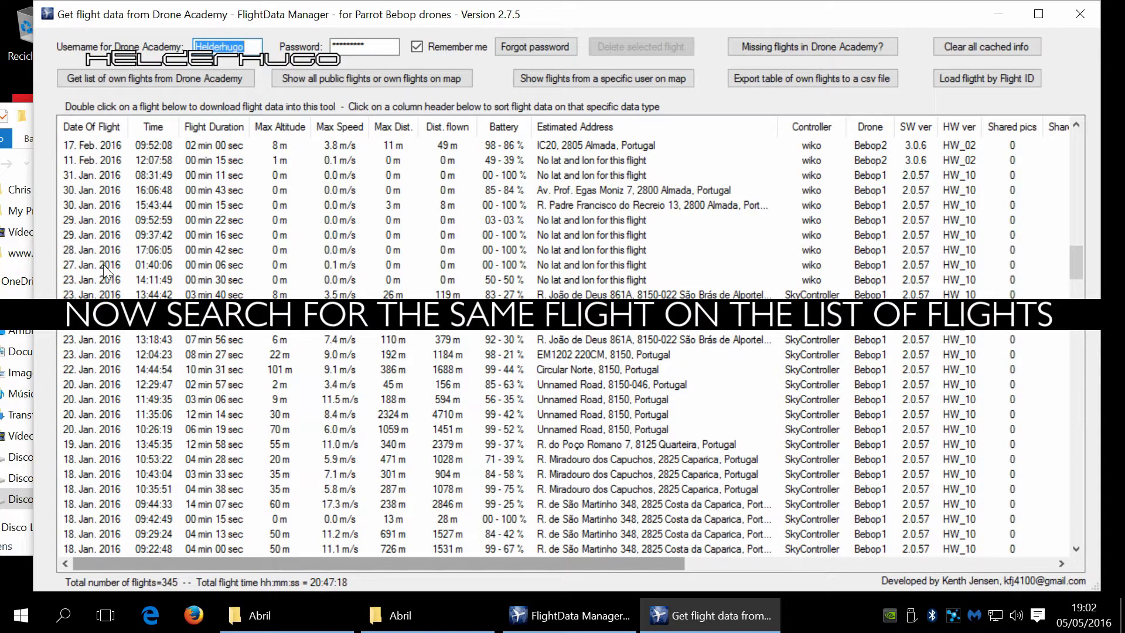
Compare flight dates in the list with the video file name to find 29 Apr 2016 12:26
click(99, 237)
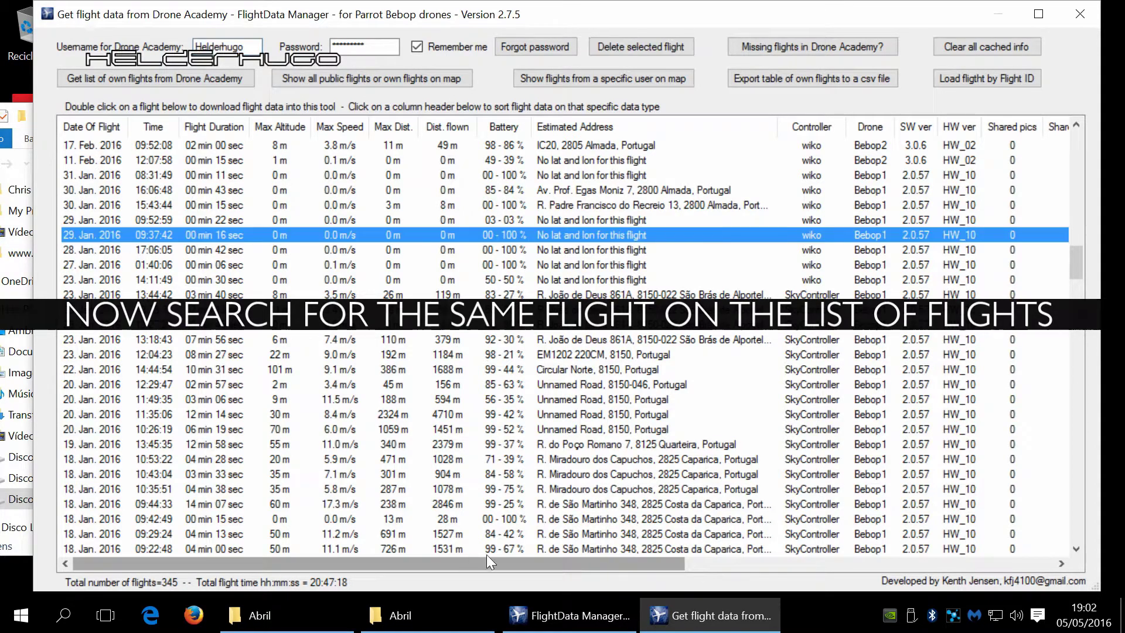
click(433, 607)
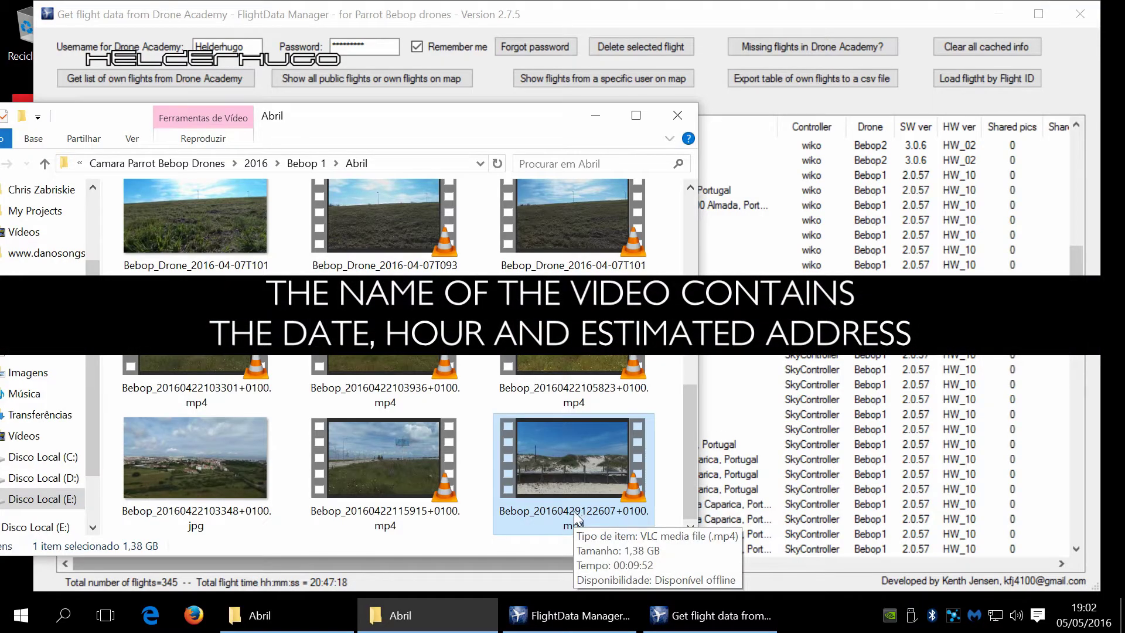
click(778, 6)
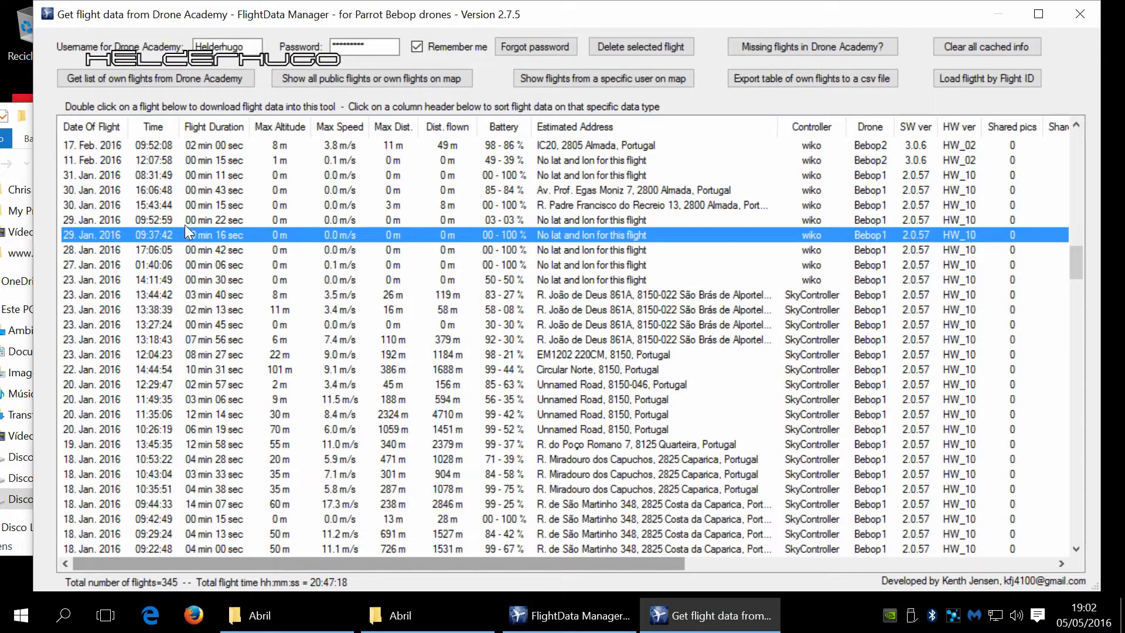
click(443, 624)
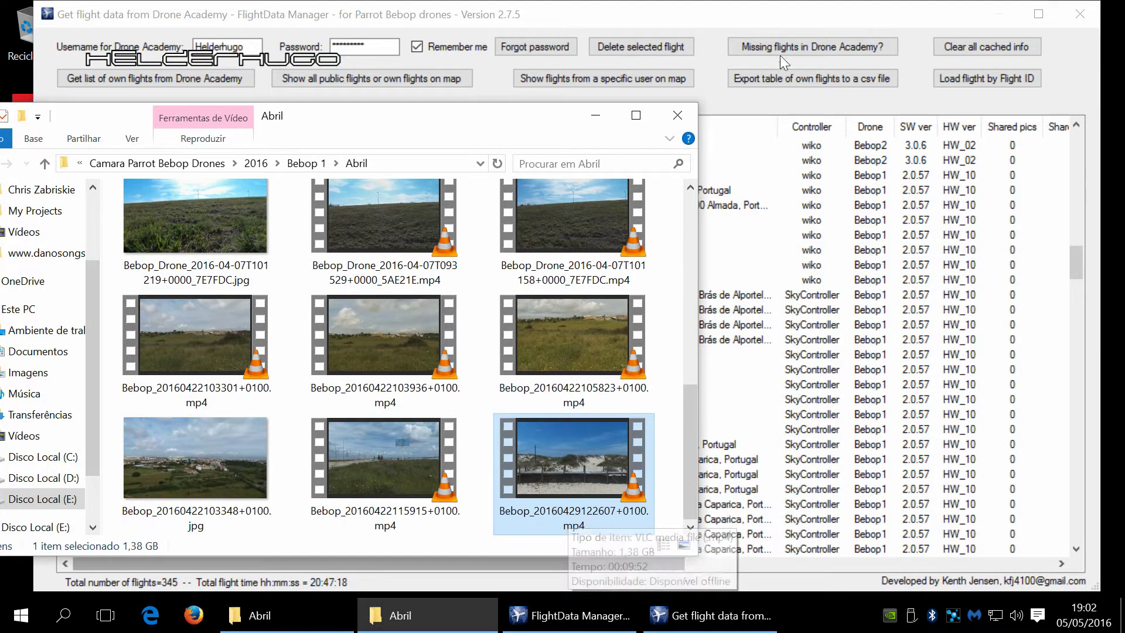
click(707, 55)
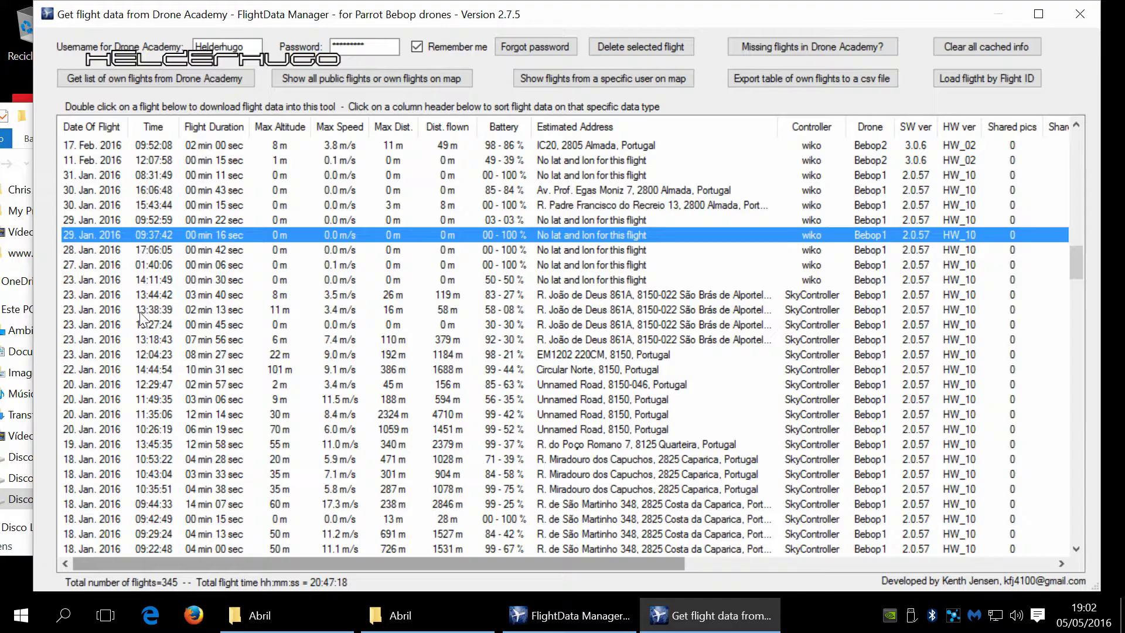
scroll(140, 312, up, 10)
scroll(145, 315, up, 10)
scroll(164, 320, up, 10)
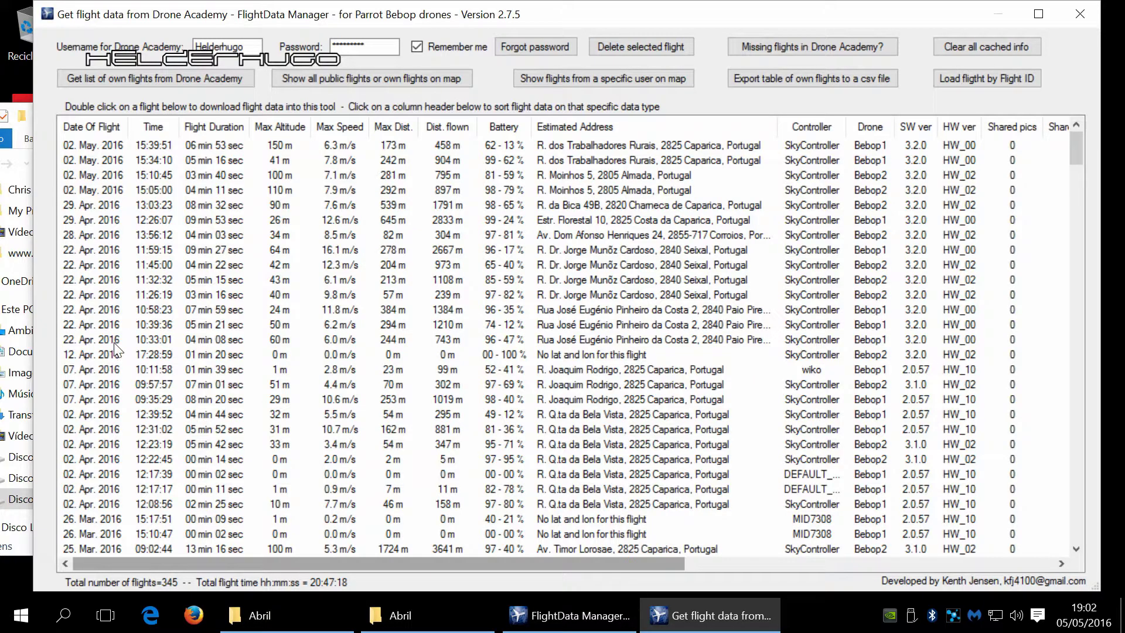
Load the 29 Apr 2016 12:26:07 flight and begin exporting its data to files
double_click(167, 222)
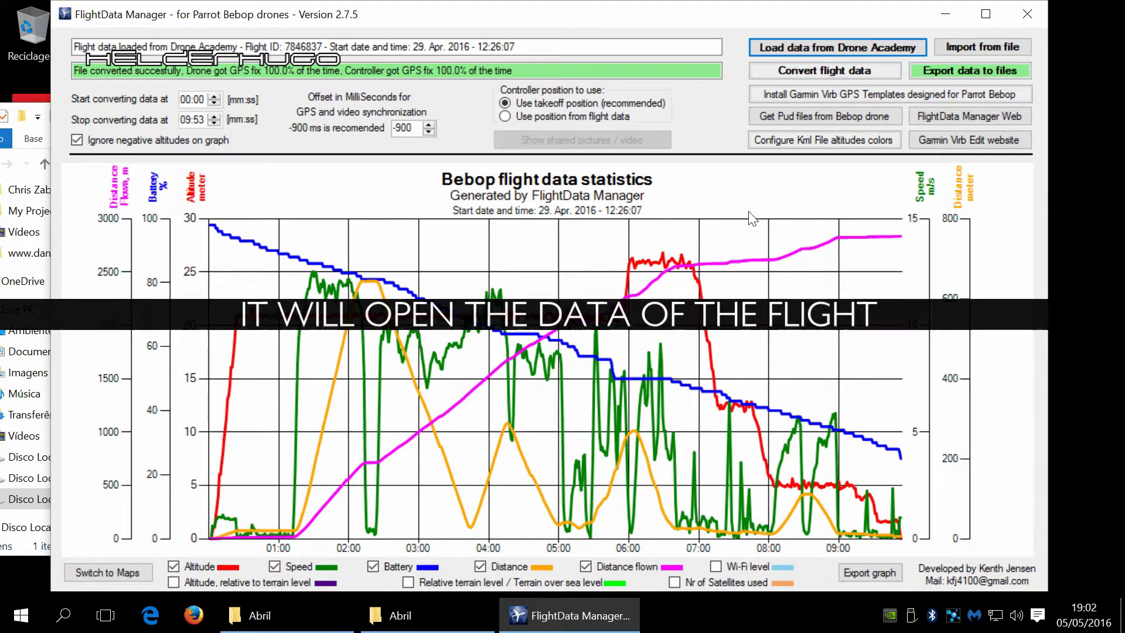
click(947, 73)
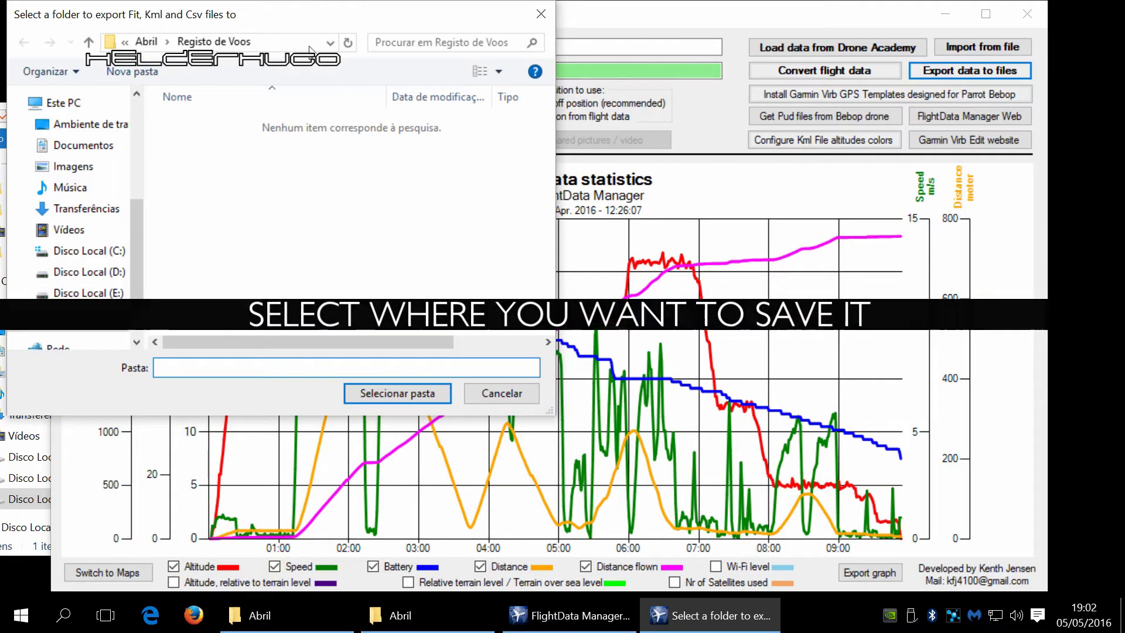
Export the Fit, Kml and Csv files to 2016 > Bebop 1 > Abril > Registos de Voos
click(329, 42)
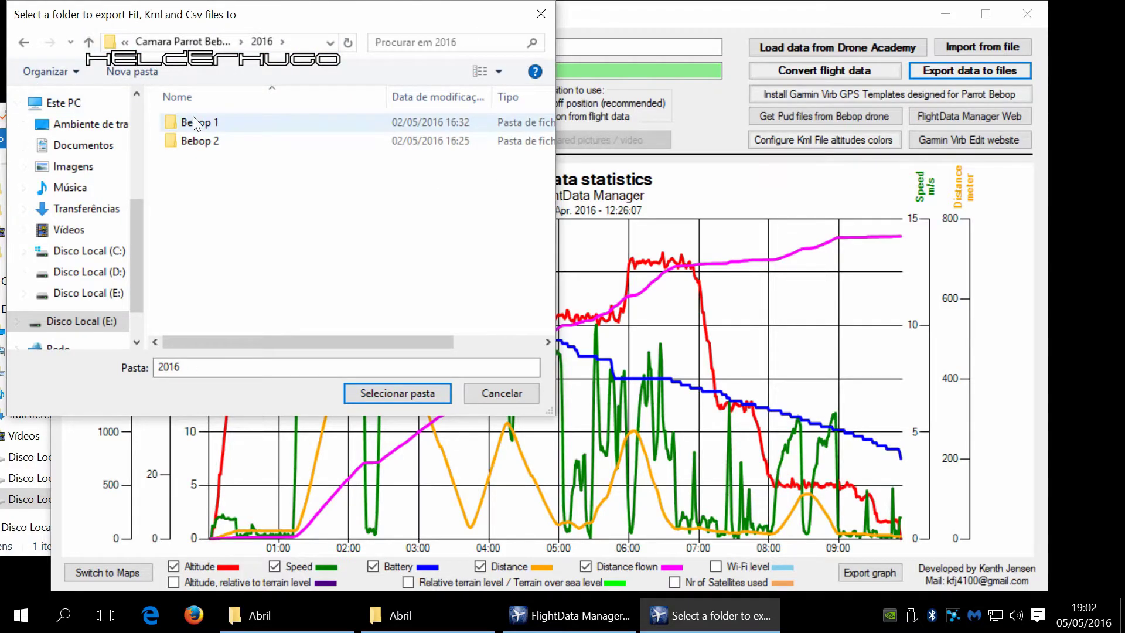
double_click(193, 123)
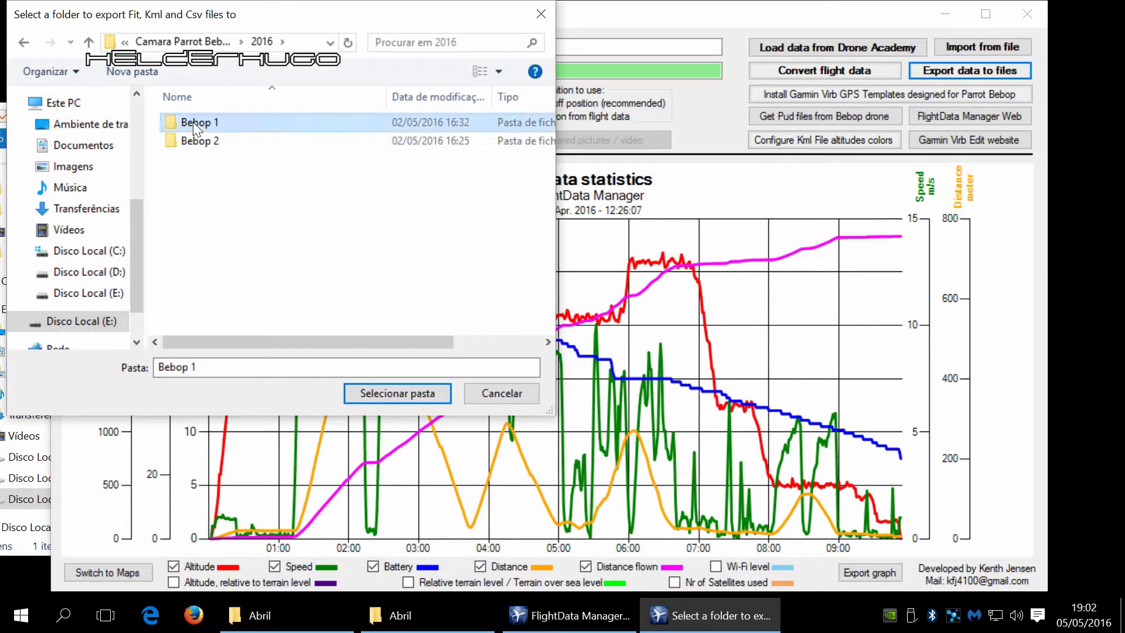
double_click(196, 125)
double_click(193, 122)
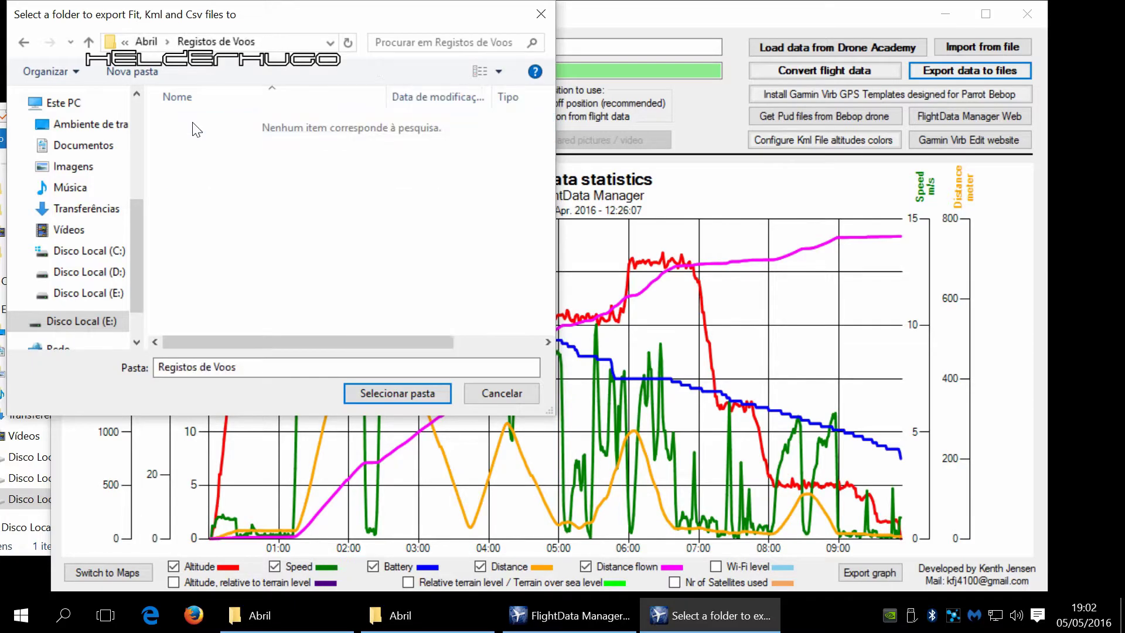
click(371, 400)
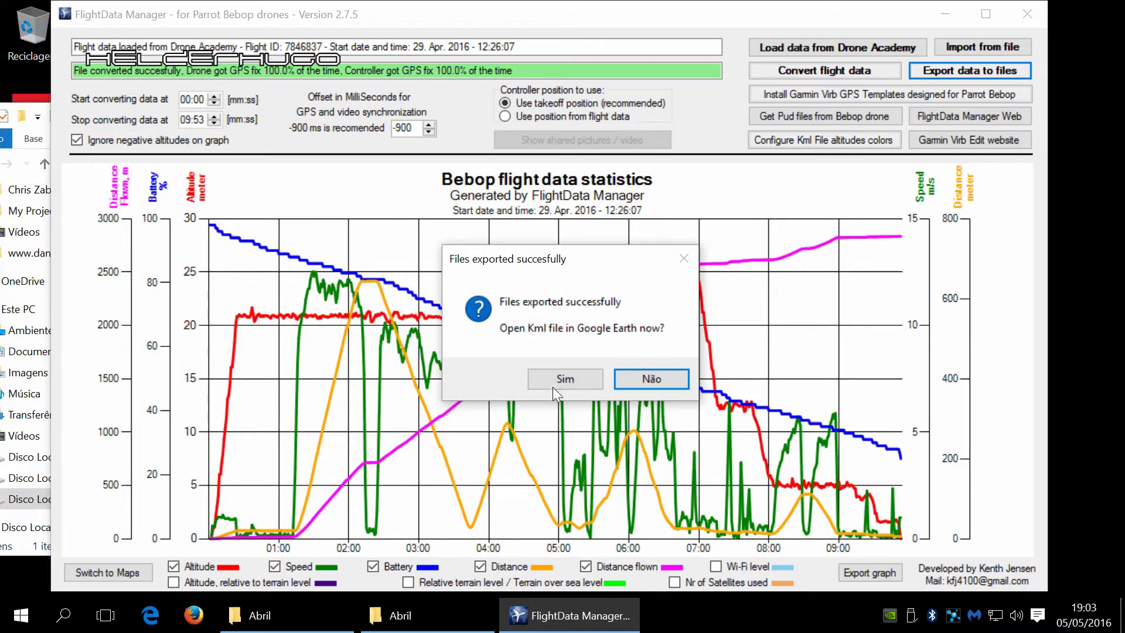
click(557, 383)
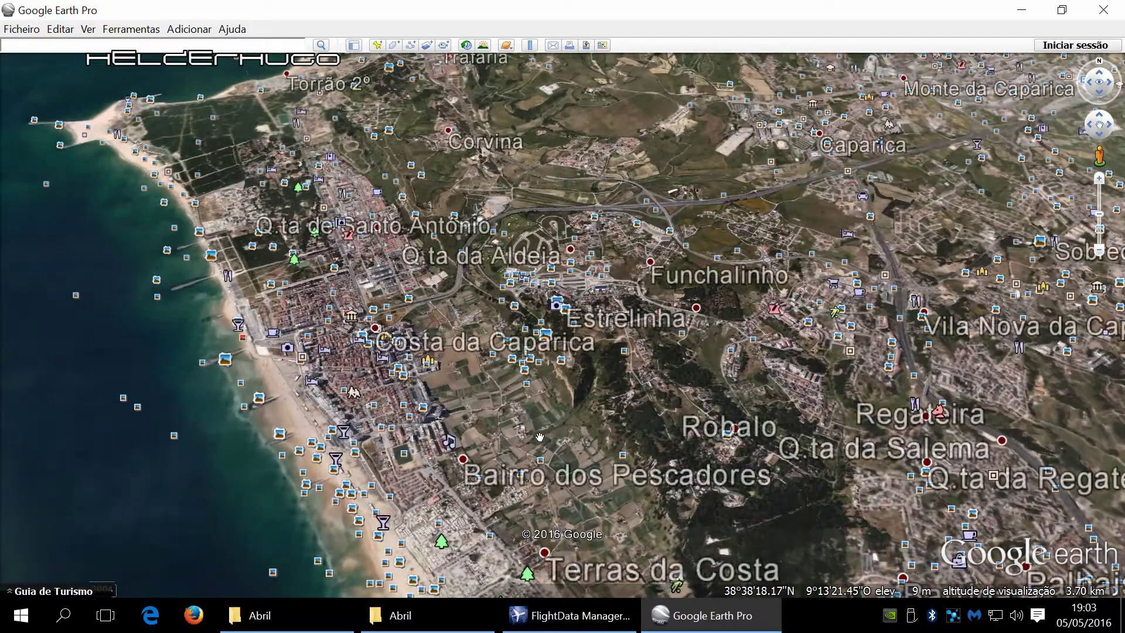
Pan, tilt and rotate Google Earth to follow the flight track along Caparica beach
drag(539, 437, 537, 303)
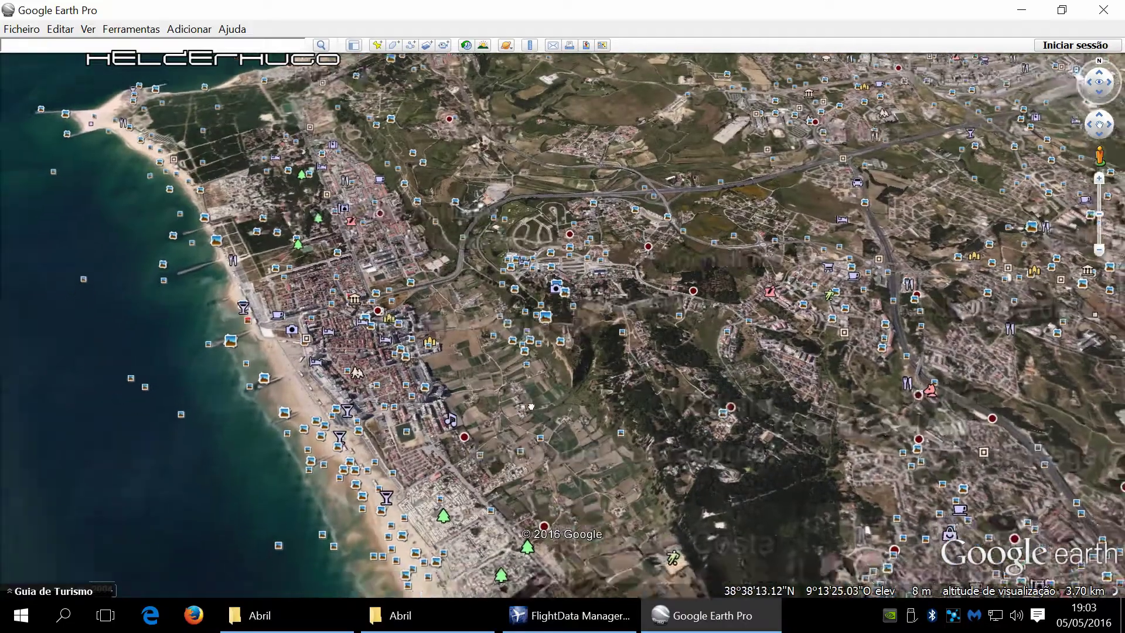
scroll(538, 393, up, 5)
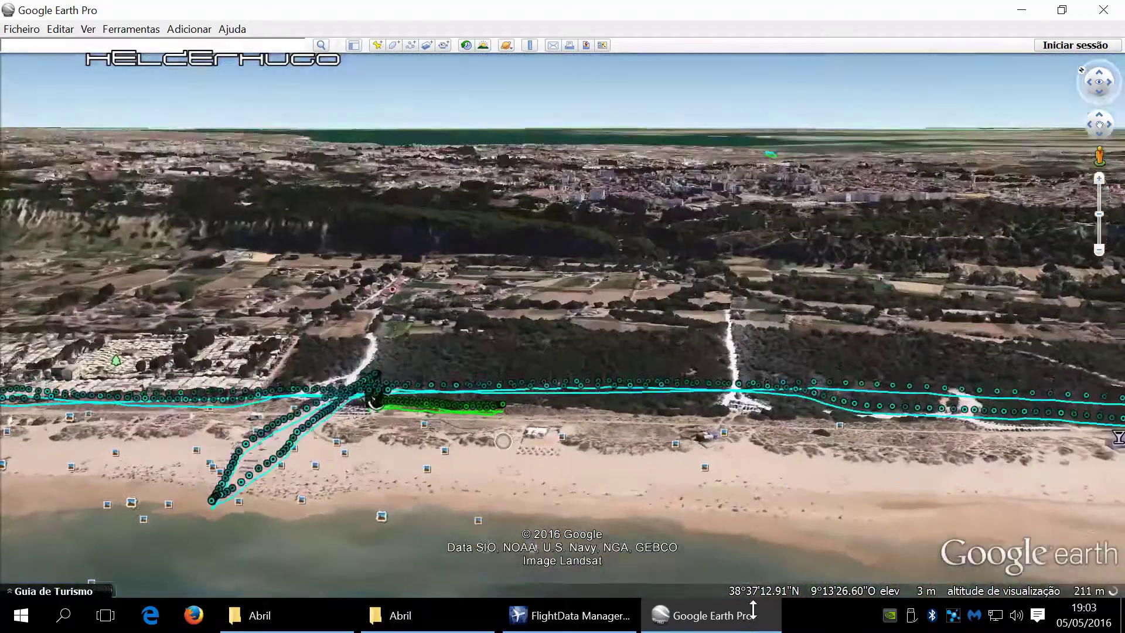
drag(504, 468, 752, 580)
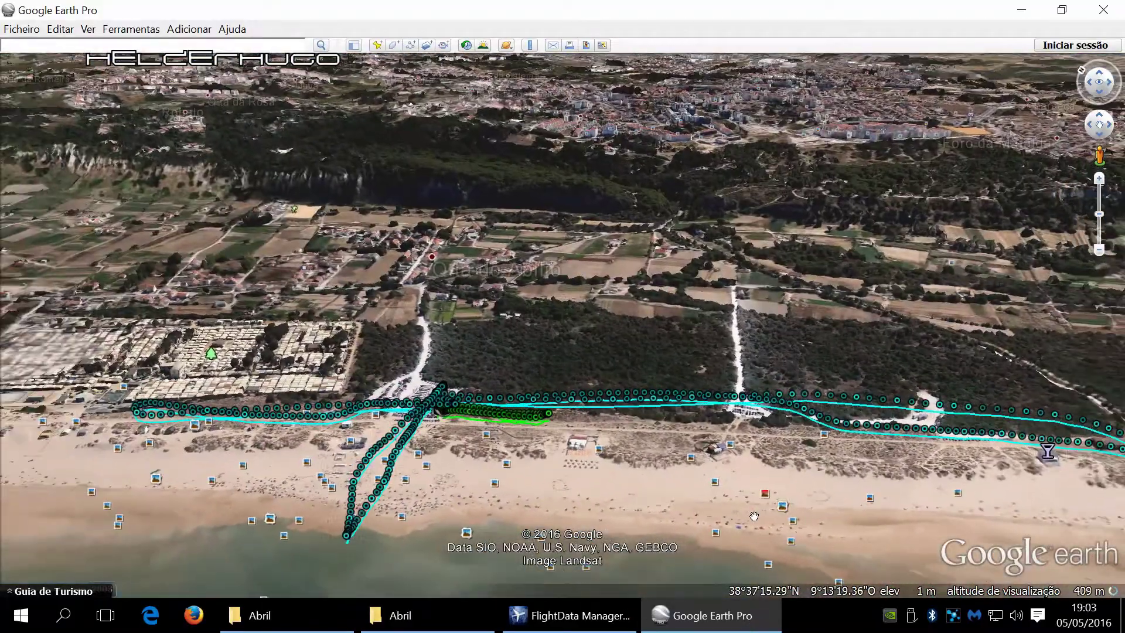
drag(760, 497, 688, 422)
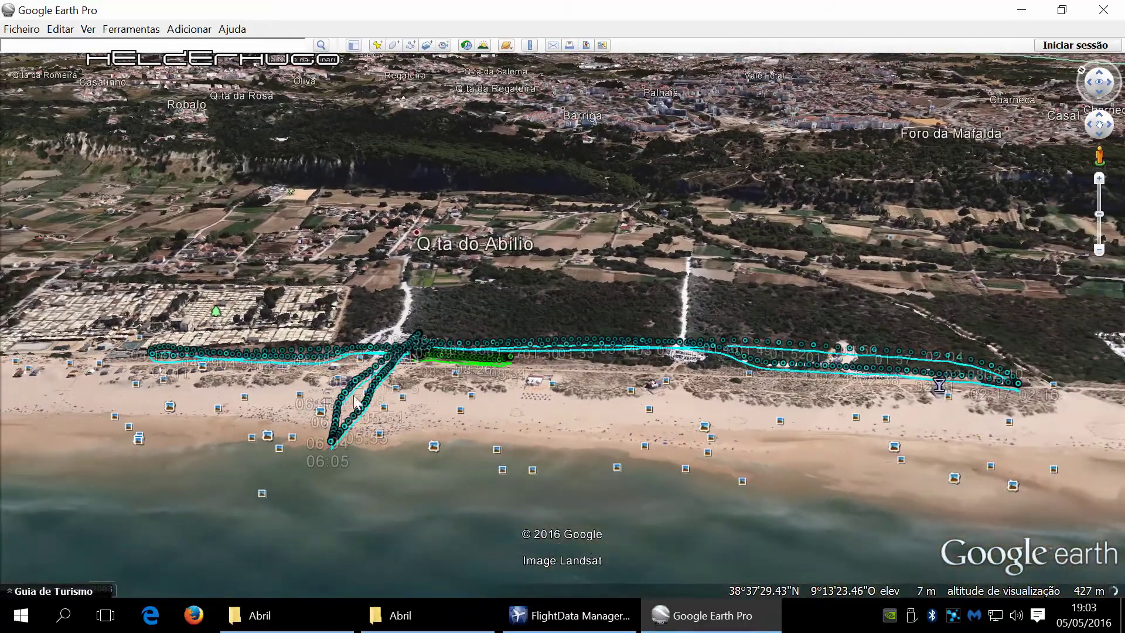
mouse_move(482, 393)
mouse_down()
mouse_move(824, 437)
mouse_move(866, 490)
mouse_move(776, 357)
mouse_move(343, 137)
mouse_move(444, 322)
mouse_up()
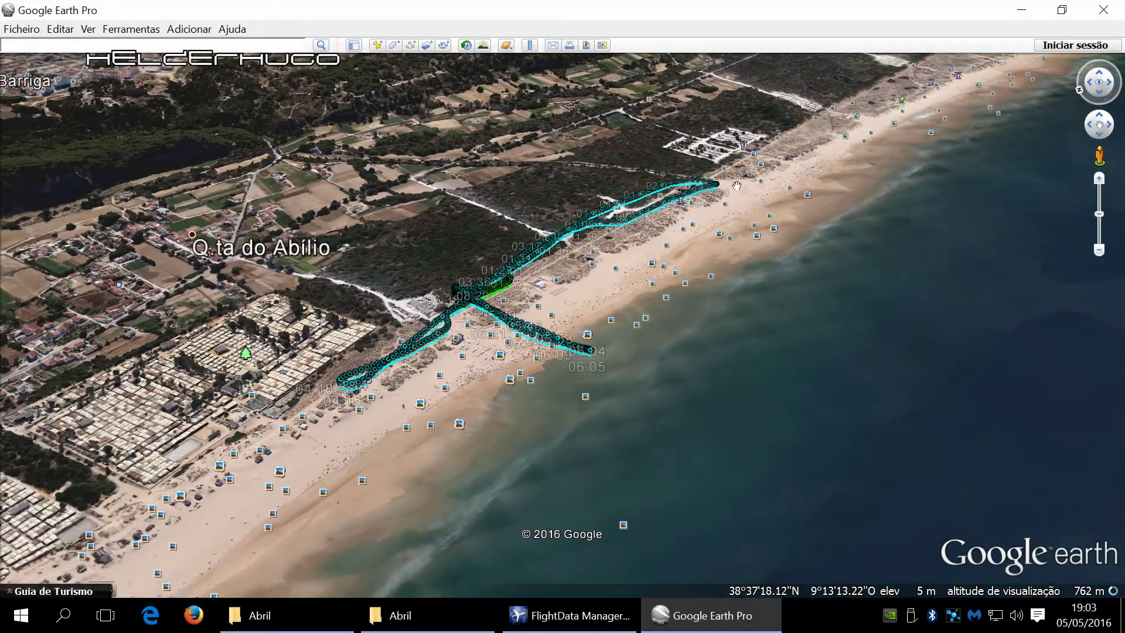
click(1020, 9)
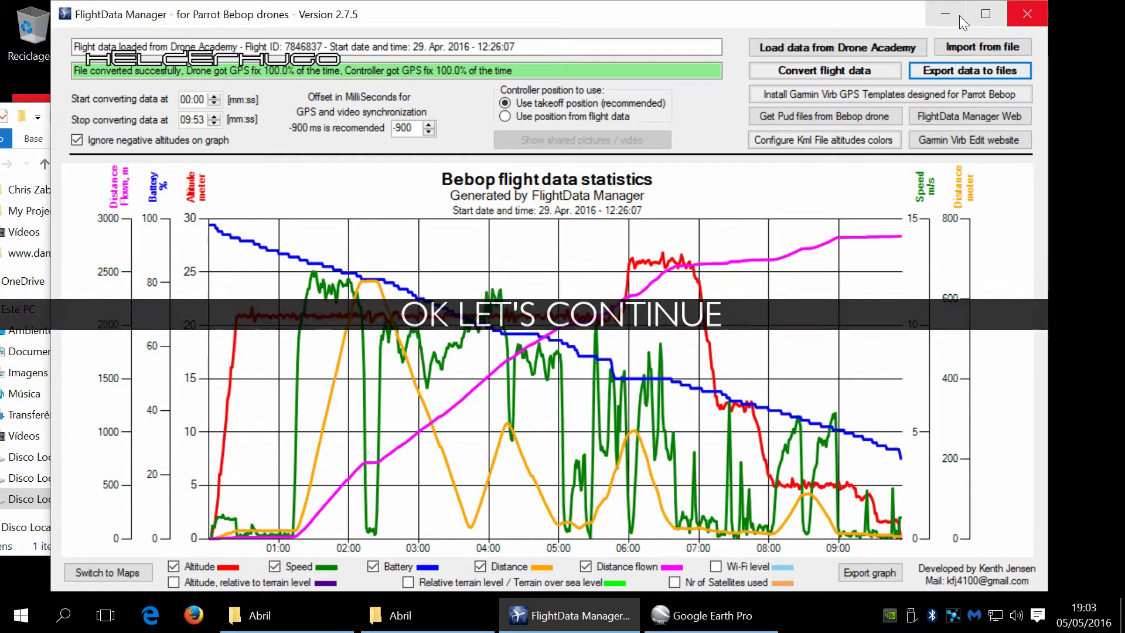
Close FlightData Manager, launch VIRB Edit from Start, and begin importing clips and photos
click(1027, 14)
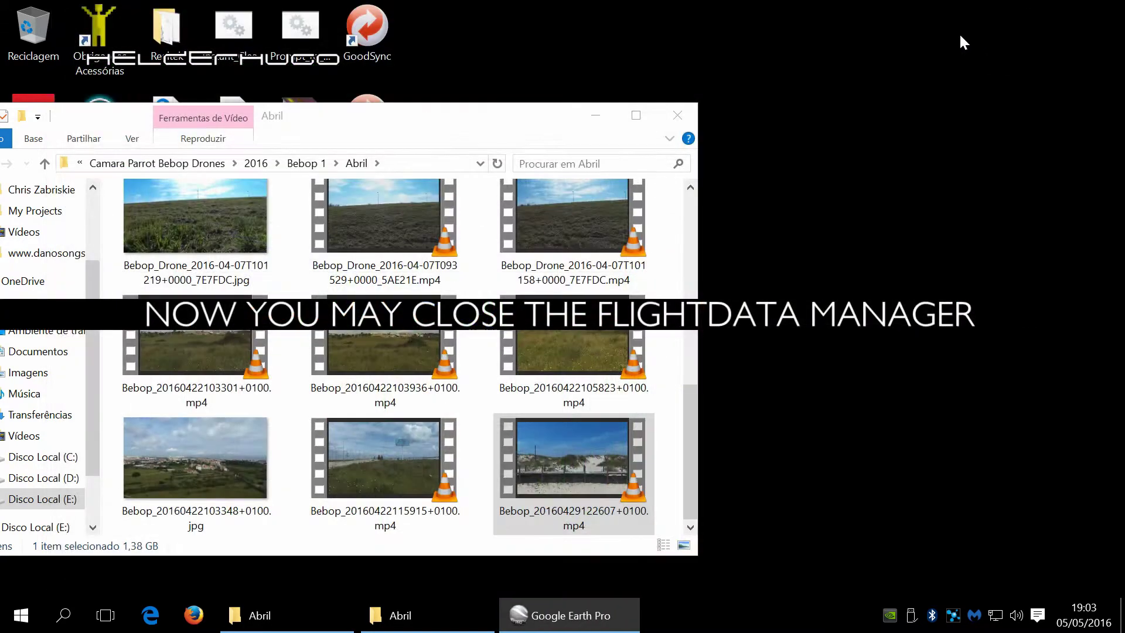
click(21, 615)
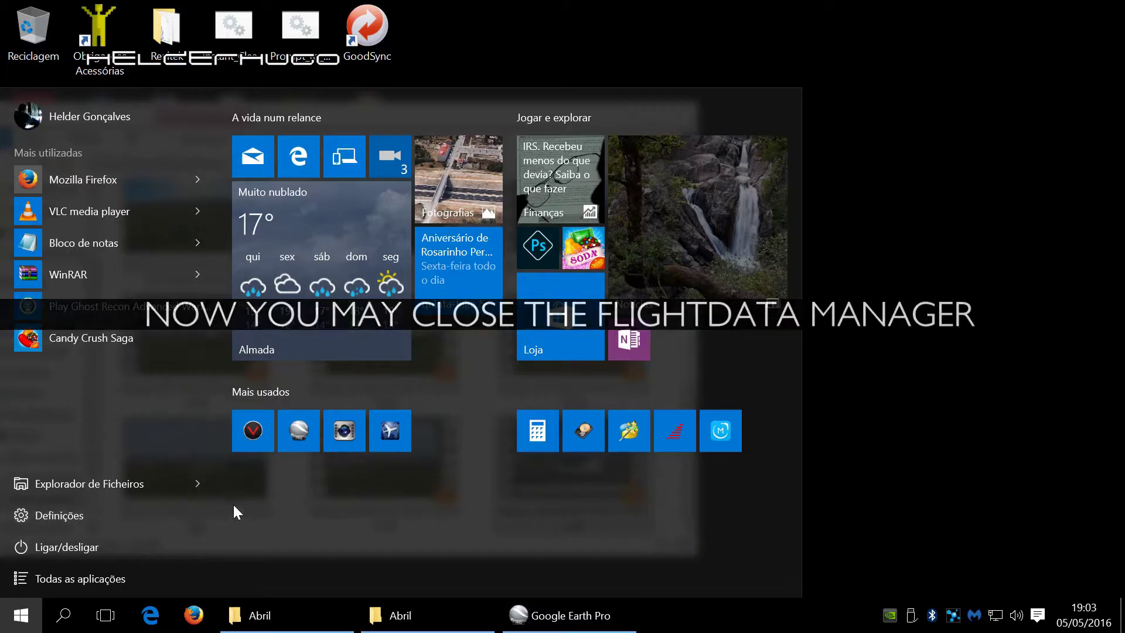
click(256, 436)
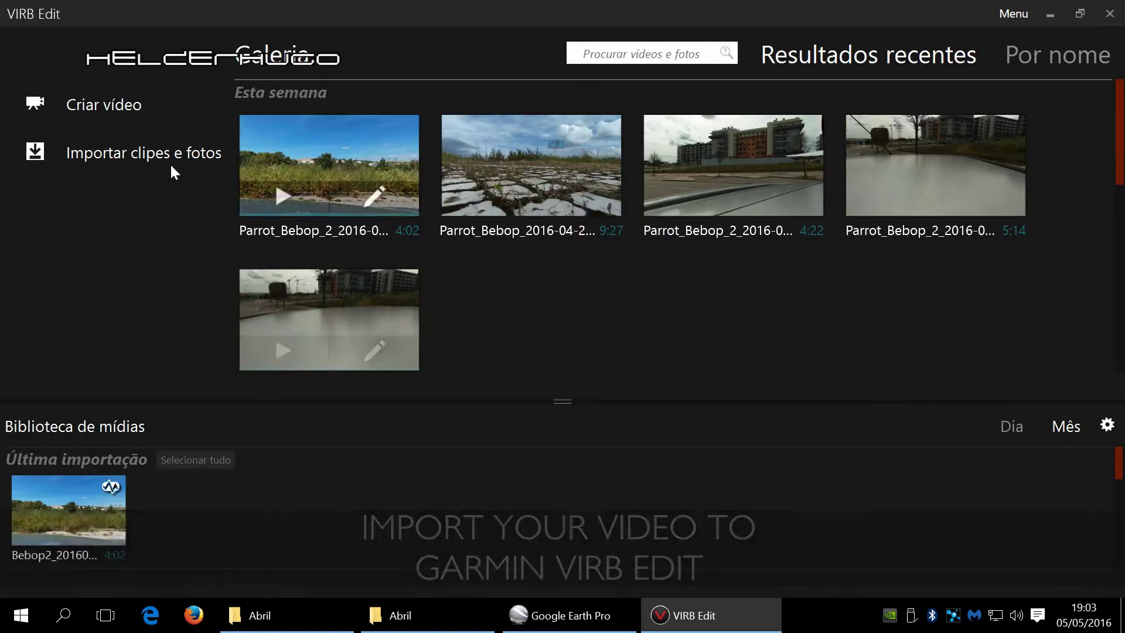
click(136, 151)
click(757, 370)
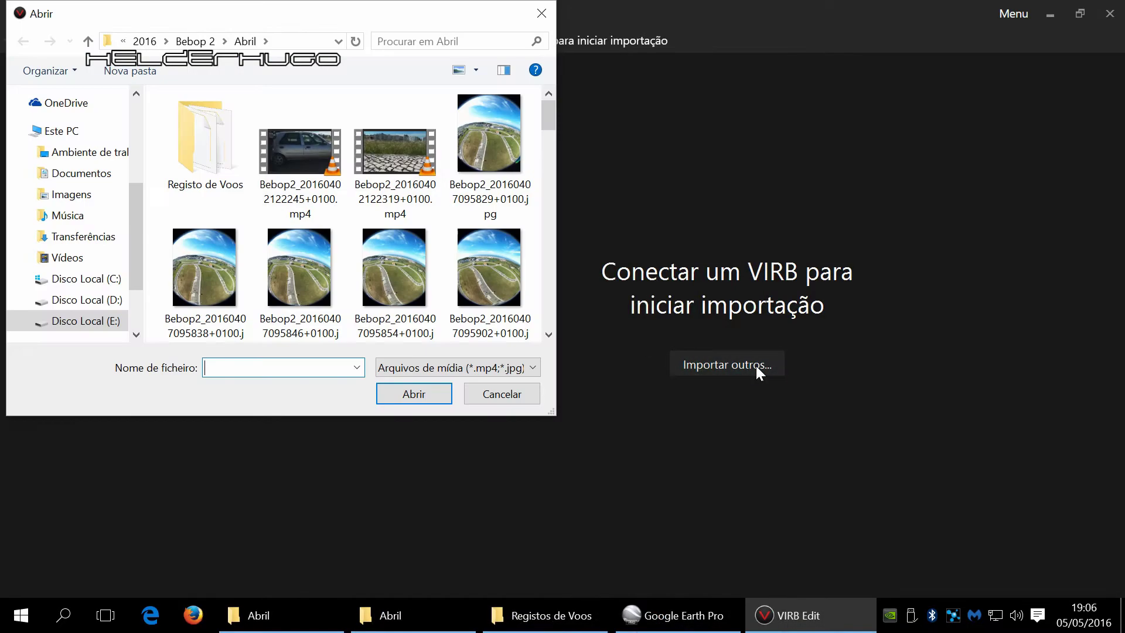
click(88, 41)
click(89, 42)
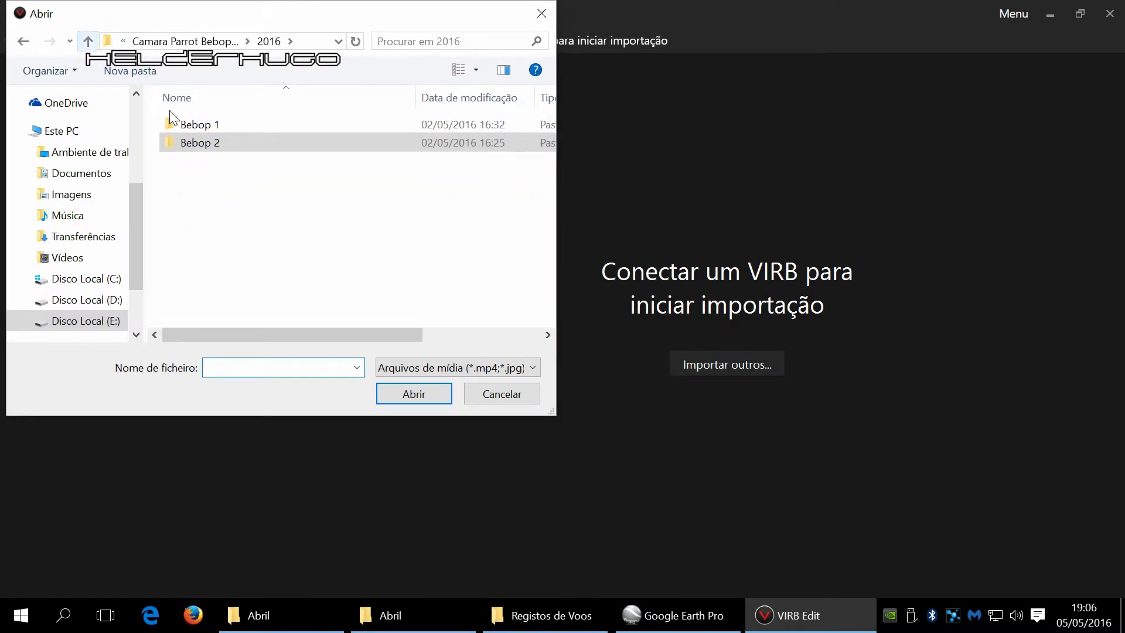
double_click(218, 126)
scroll(341, 210, down, 5)
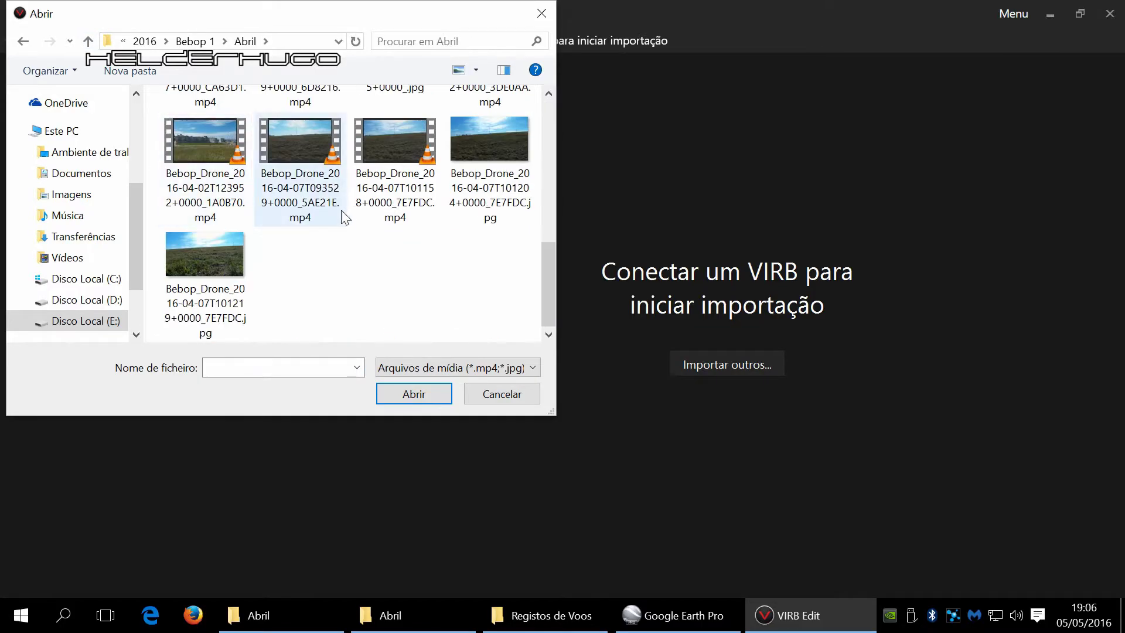
scroll(355, 296, up, 1)
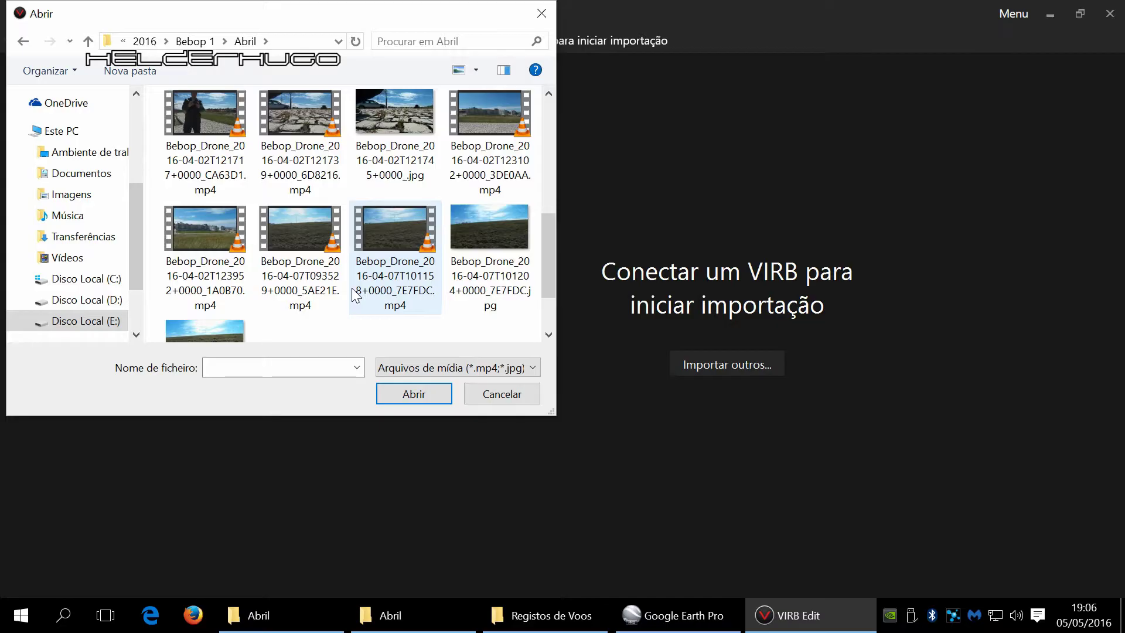
scroll(355, 296, down, 1)
scroll(354, 295, up, 1)
scroll(355, 296, up, 1)
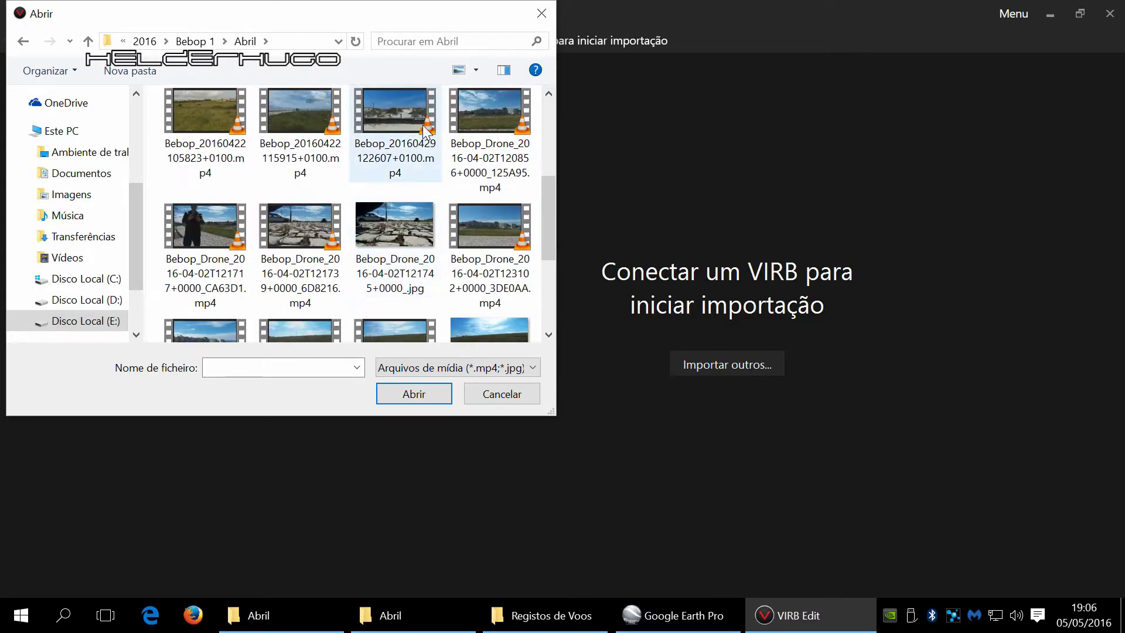
click(440, 392)
Import the clip, create project Bebop_2016-04-29__12-26-07, and place the clip on its timeline
click(499, 350)
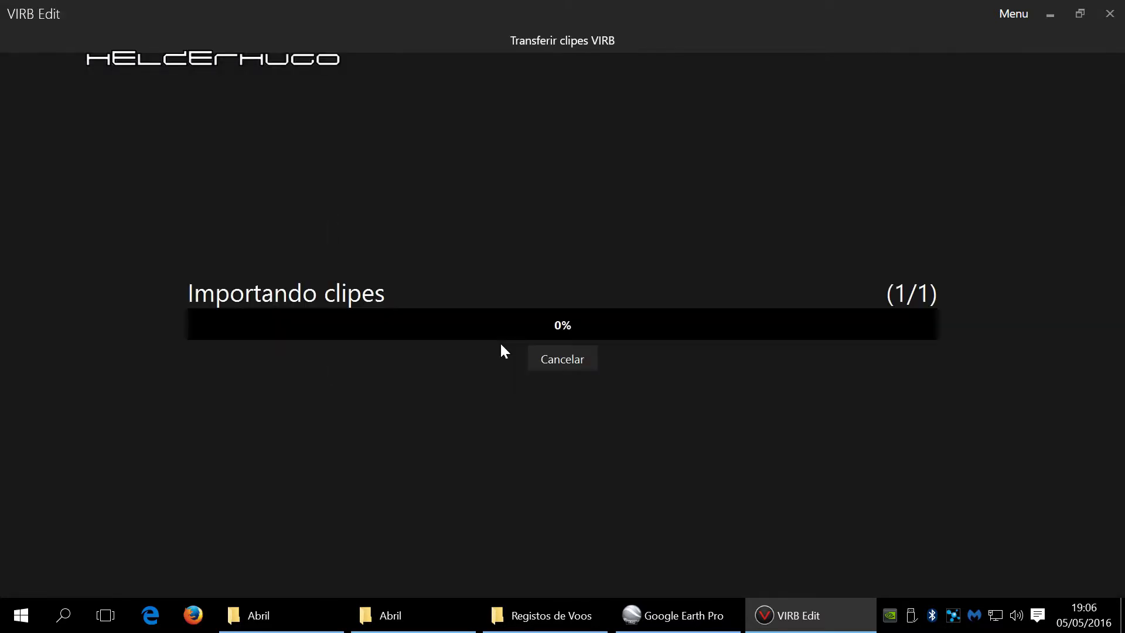
click(554, 368)
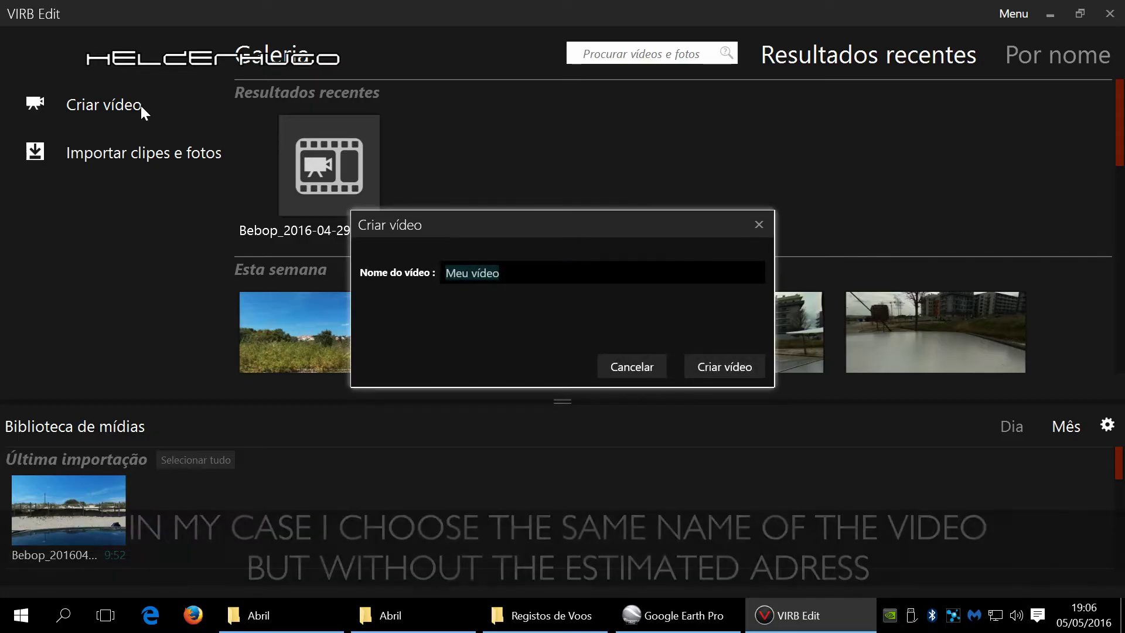
text(Bebop_2016-04-29__12-26-07)
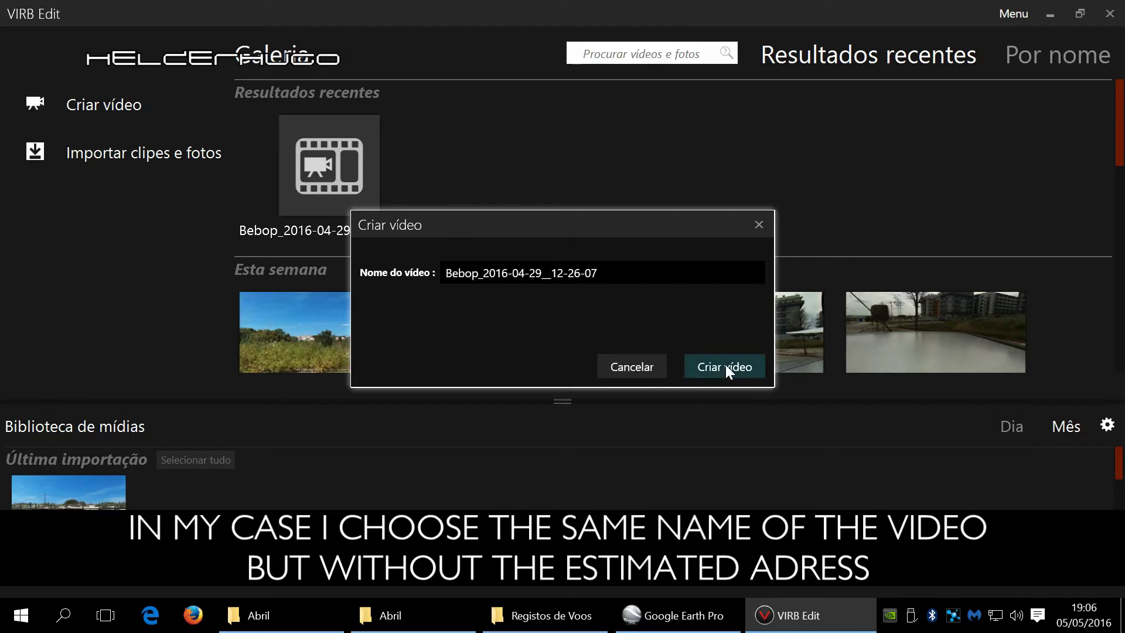
click(725, 365)
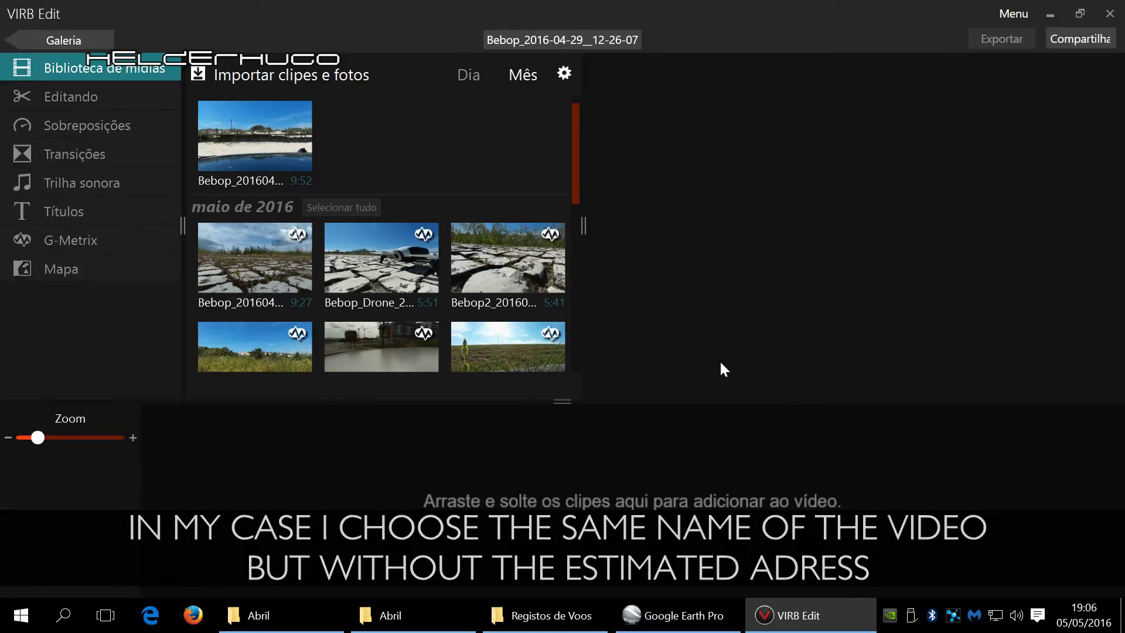
drag(200, 124, 207, 483)
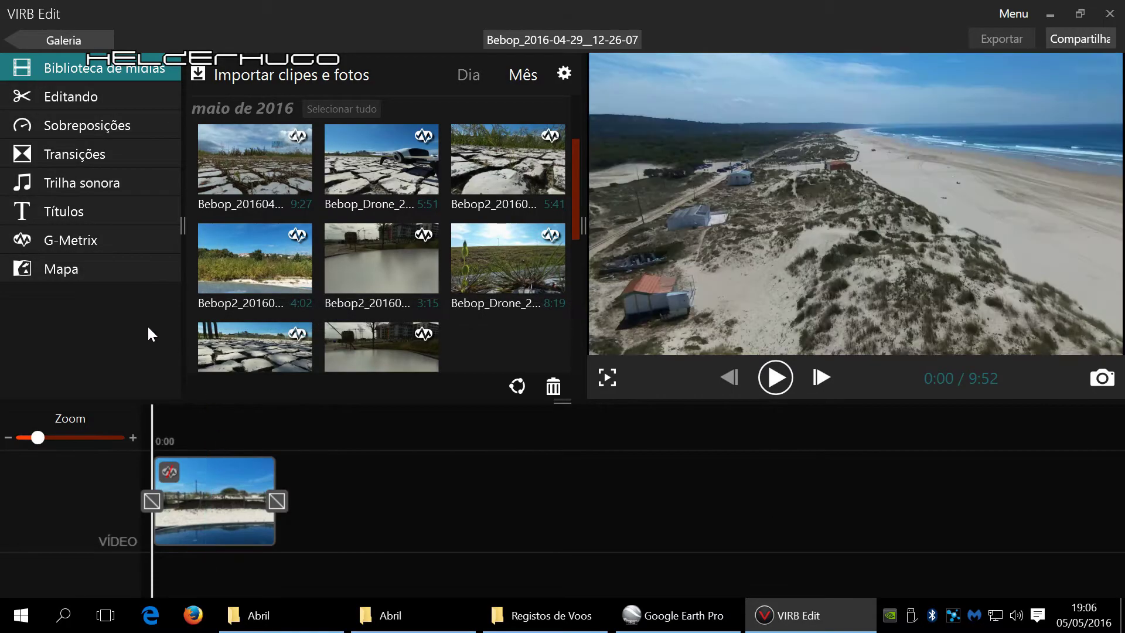
Import Bebop_2016-04-29__12-26-07_Meters.fit from the computer as the clip's G-Metrix log
click(94, 236)
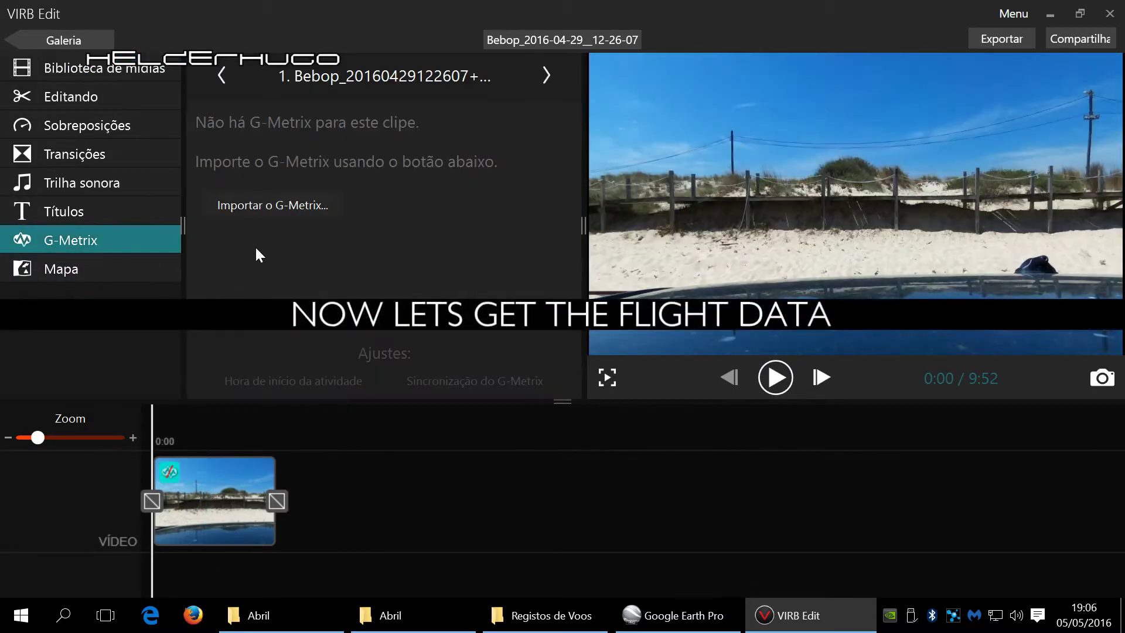
click(262, 209)
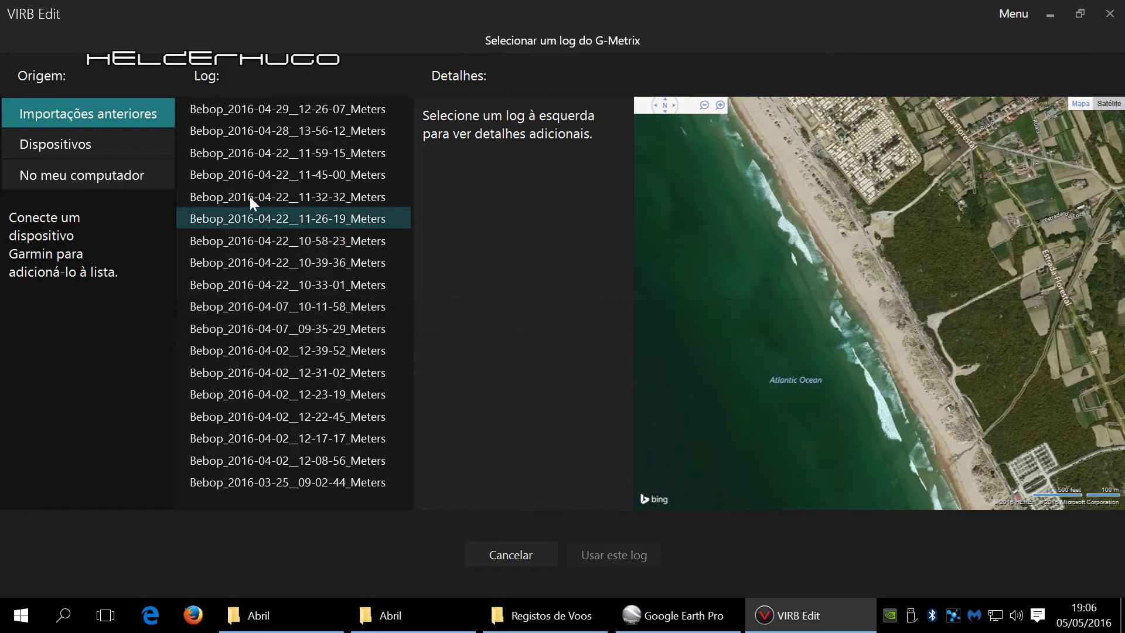
click(130, 169)
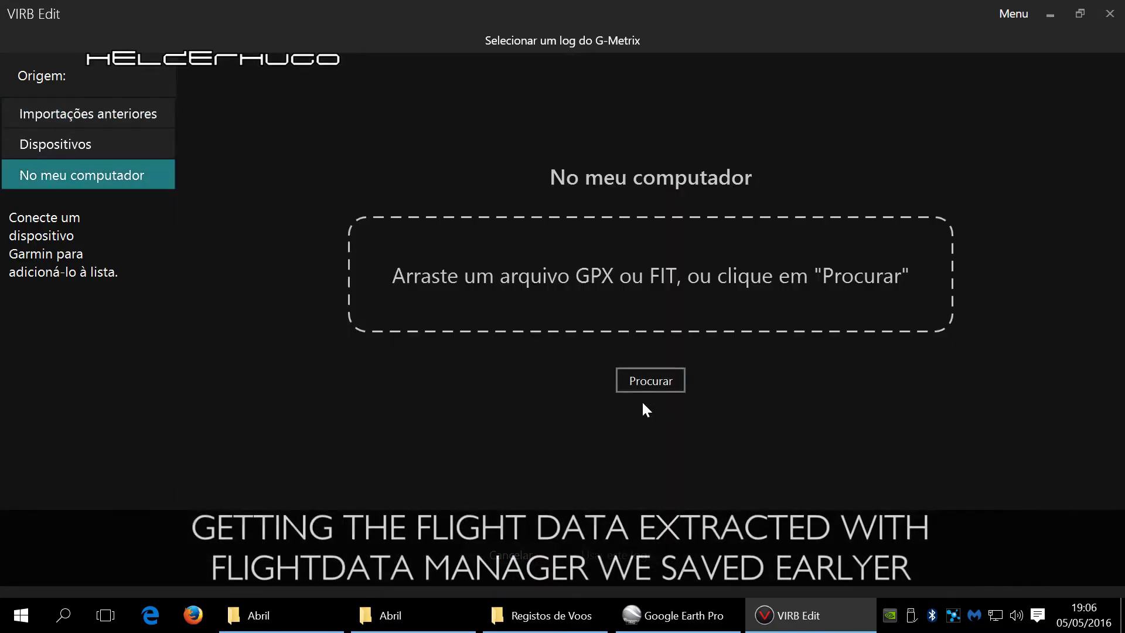
click(640, 383)
scroll(419, 259, down, 5)
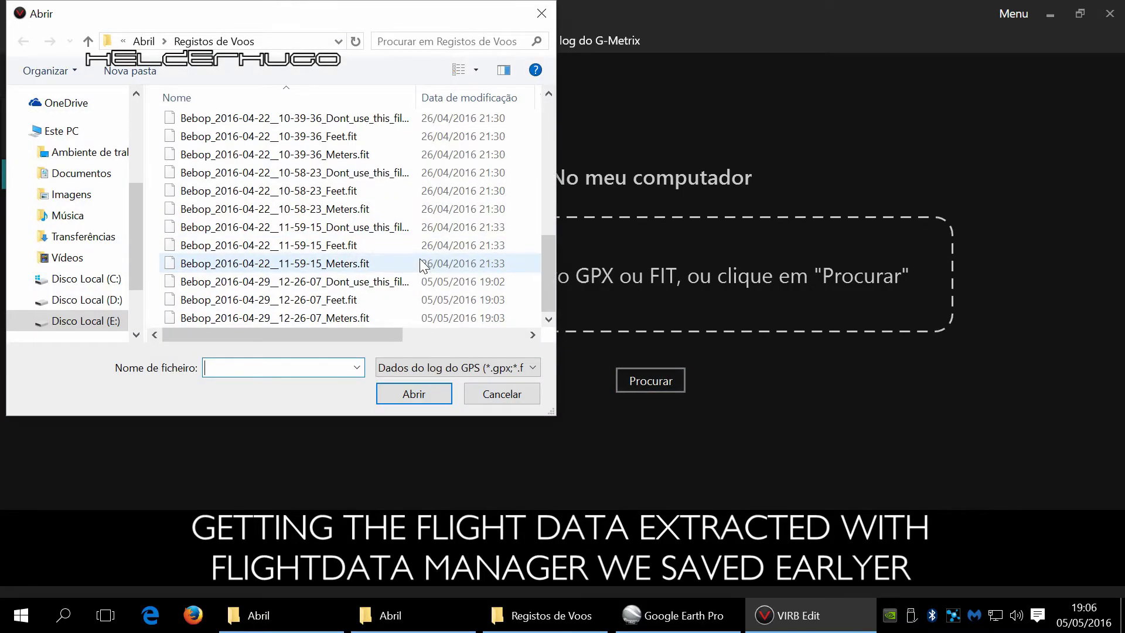
click(372, 314)
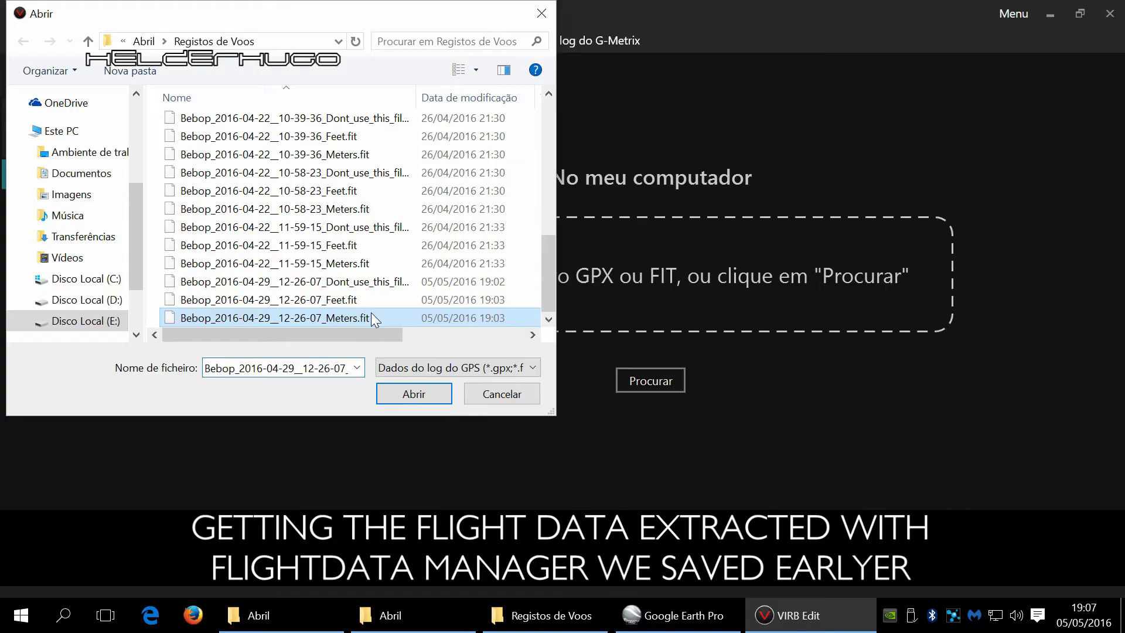
click(414, 393)
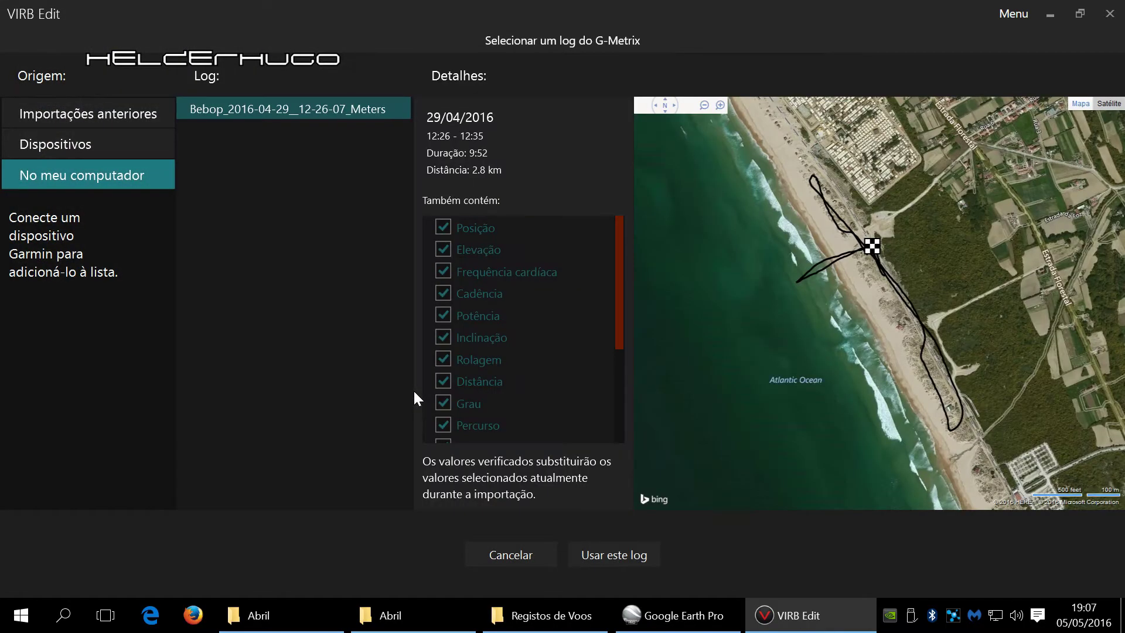
click(620, 549)
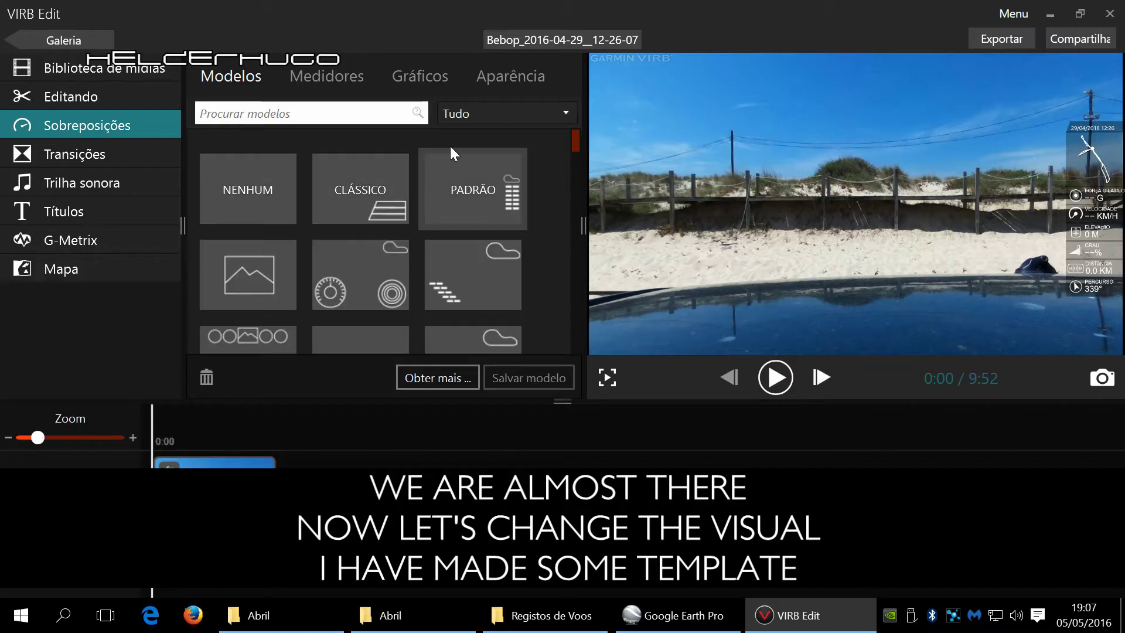
Filter templates to Personalizado, apply H-B1-V1, and preview the overlaid video full screen
click(480, 117)
click(482, 162)
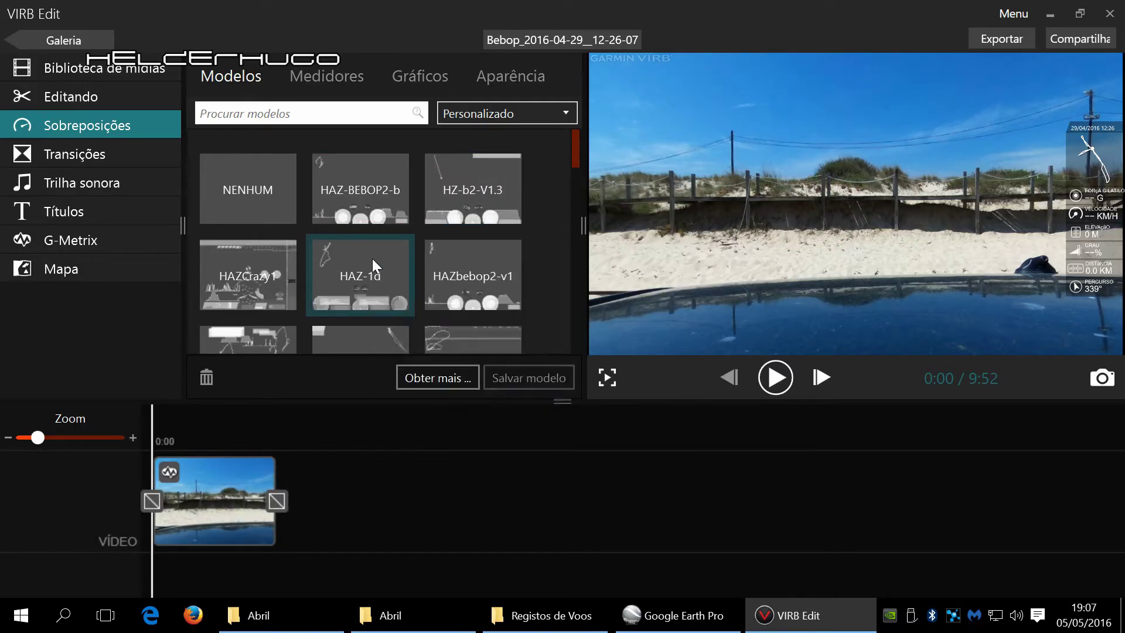
scroll(372, 258, down, 2)
click(358, 256)
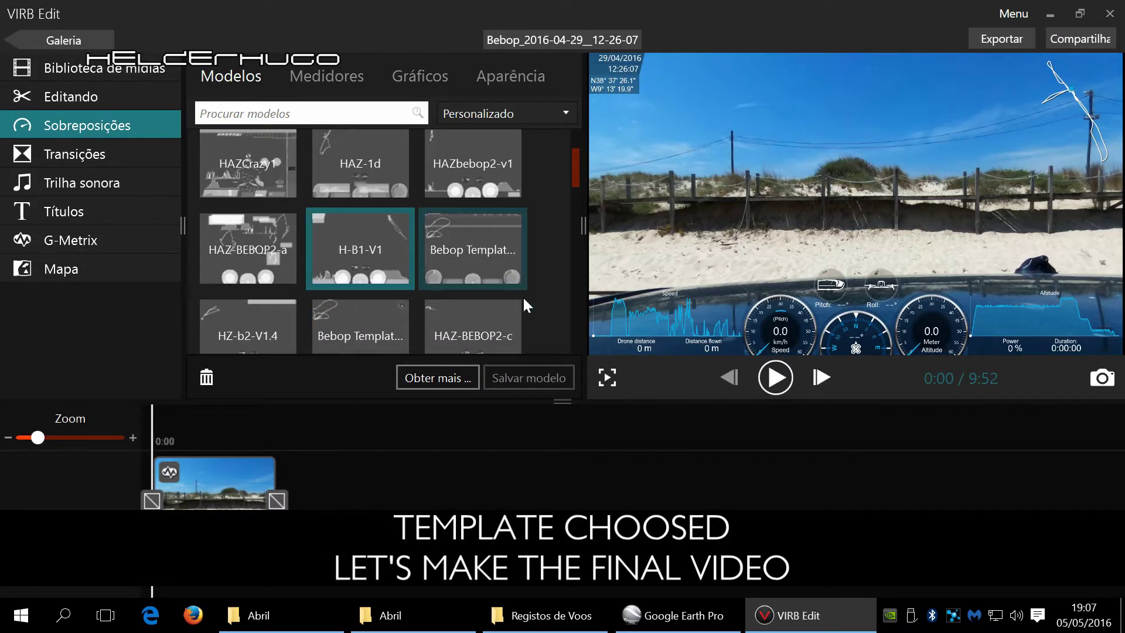
click(607, 378)
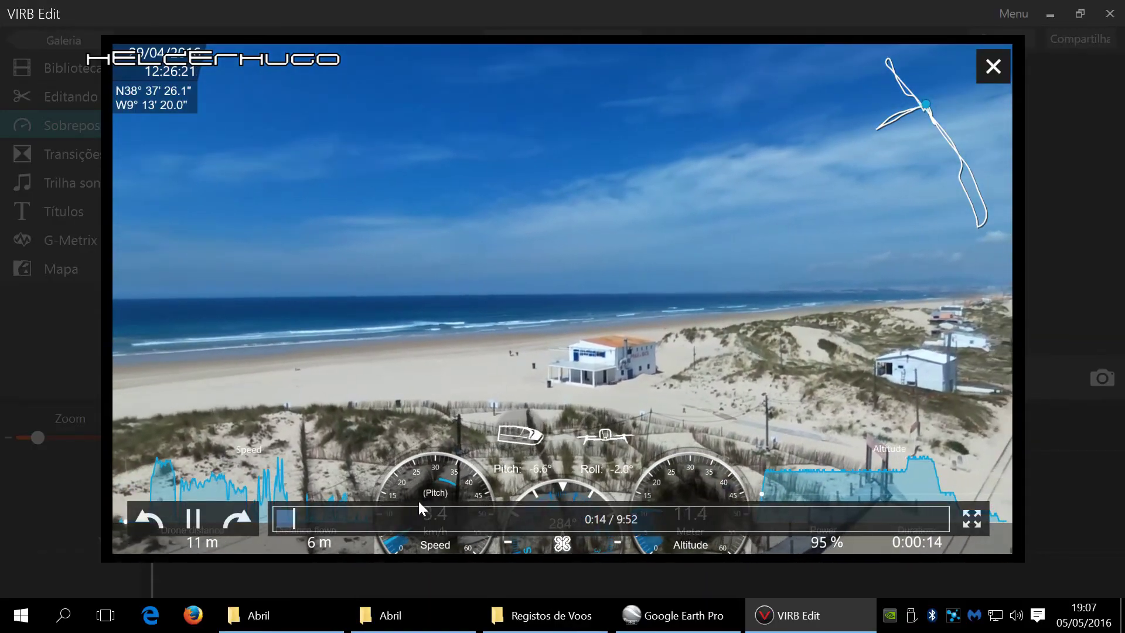
click(427, 515)
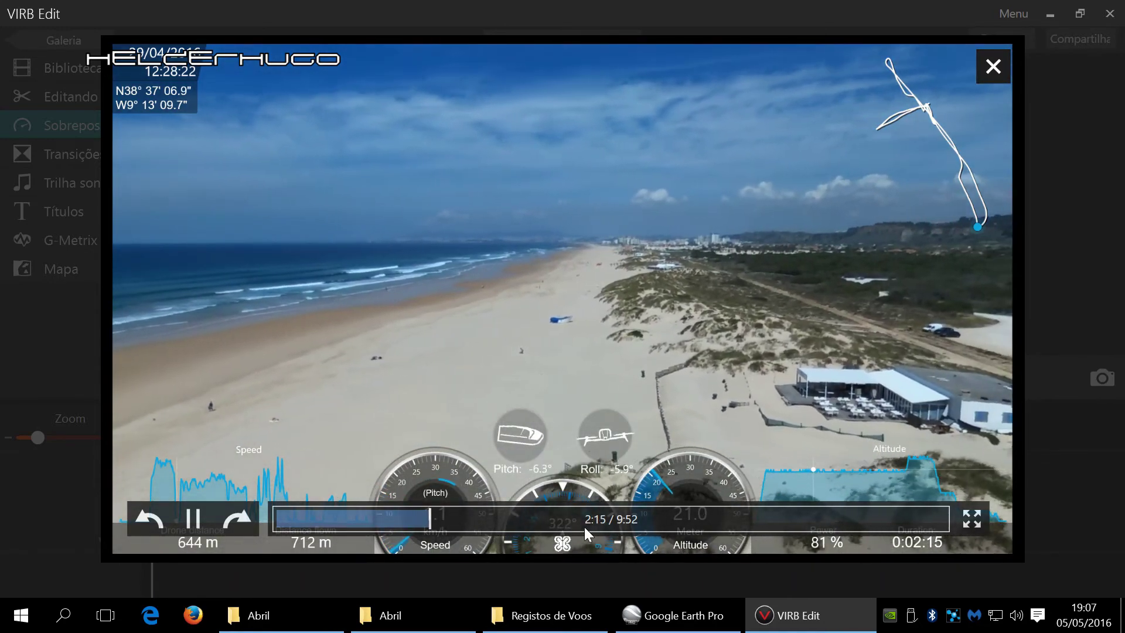
click(585, 526)
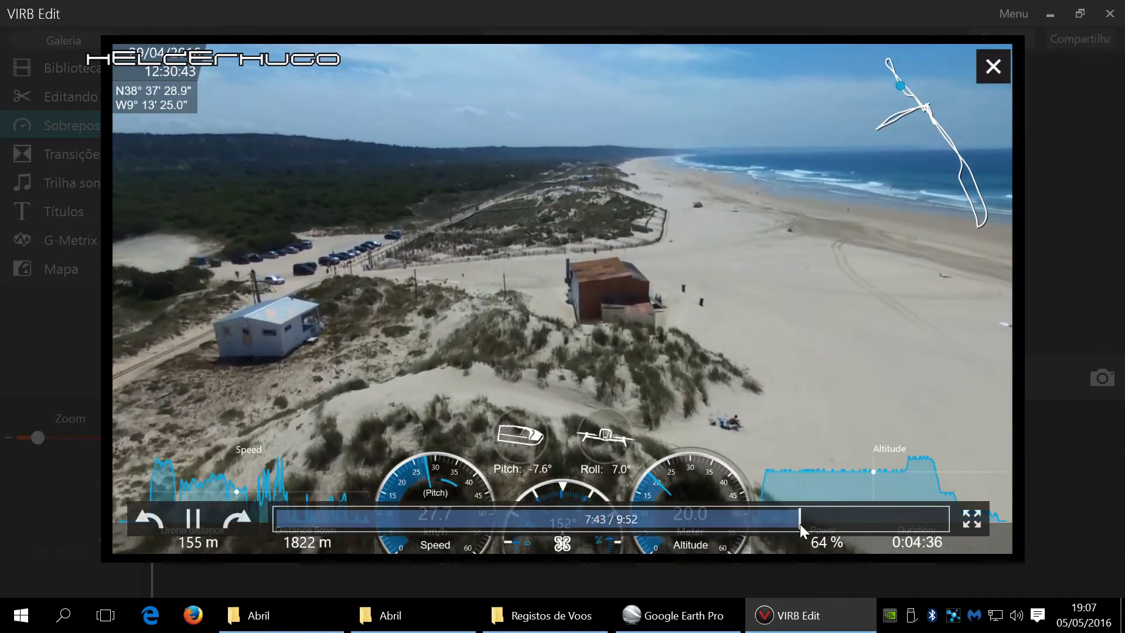
click(800, 524)
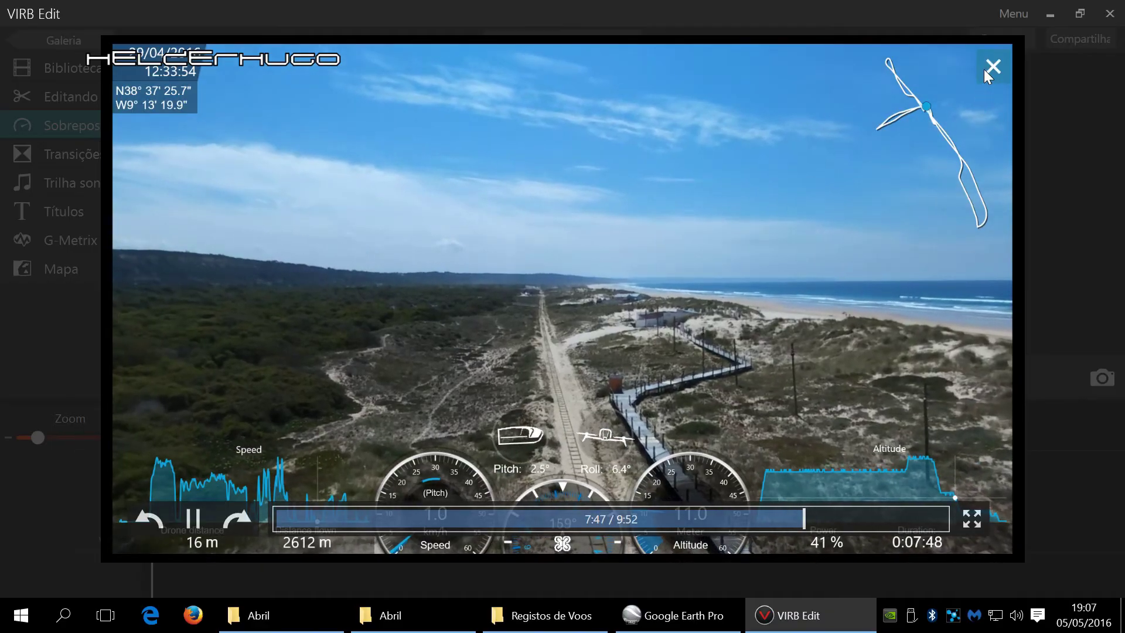
click(983, 70)
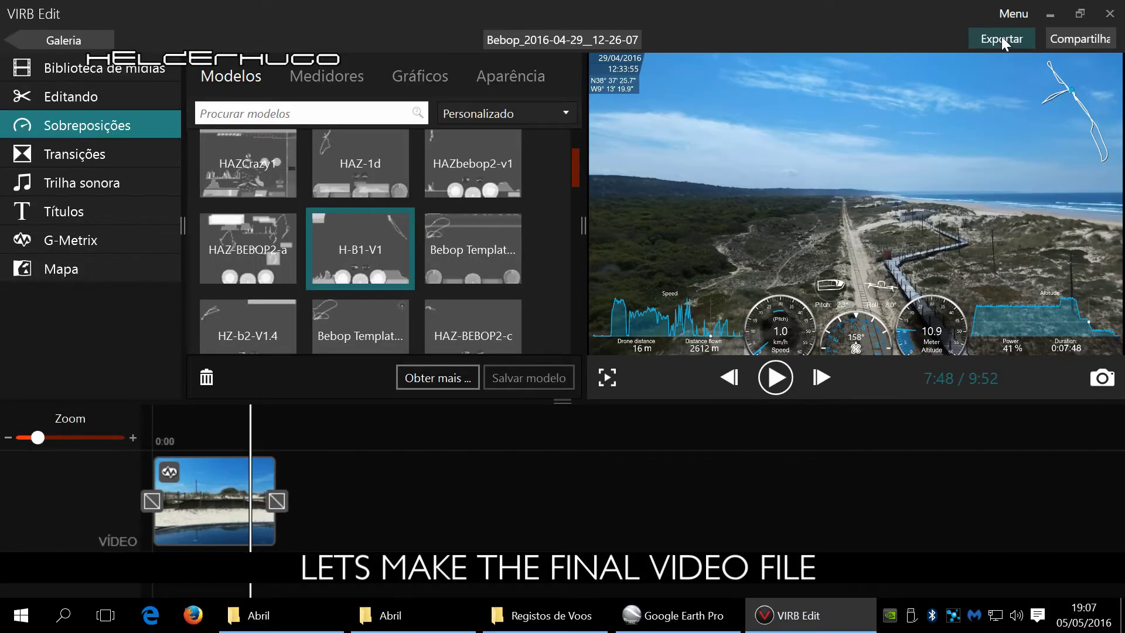
Render the MP4 export with Qualidade final set to Máxima and Taxa de quadros at 60 FPS
click(1001, 37)
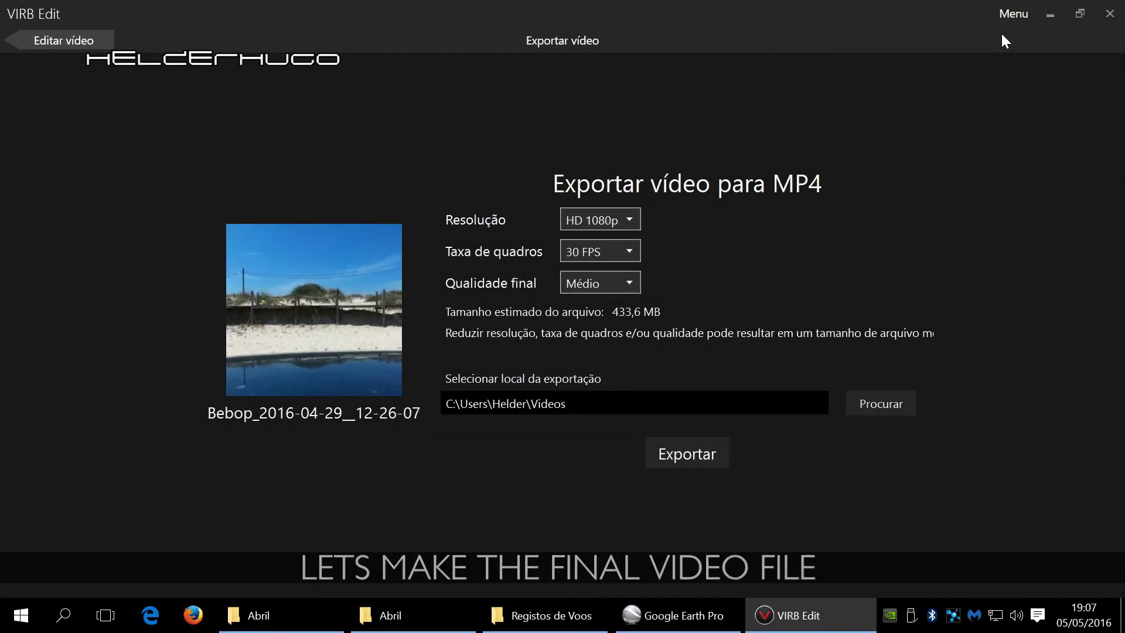
click(588, 248)
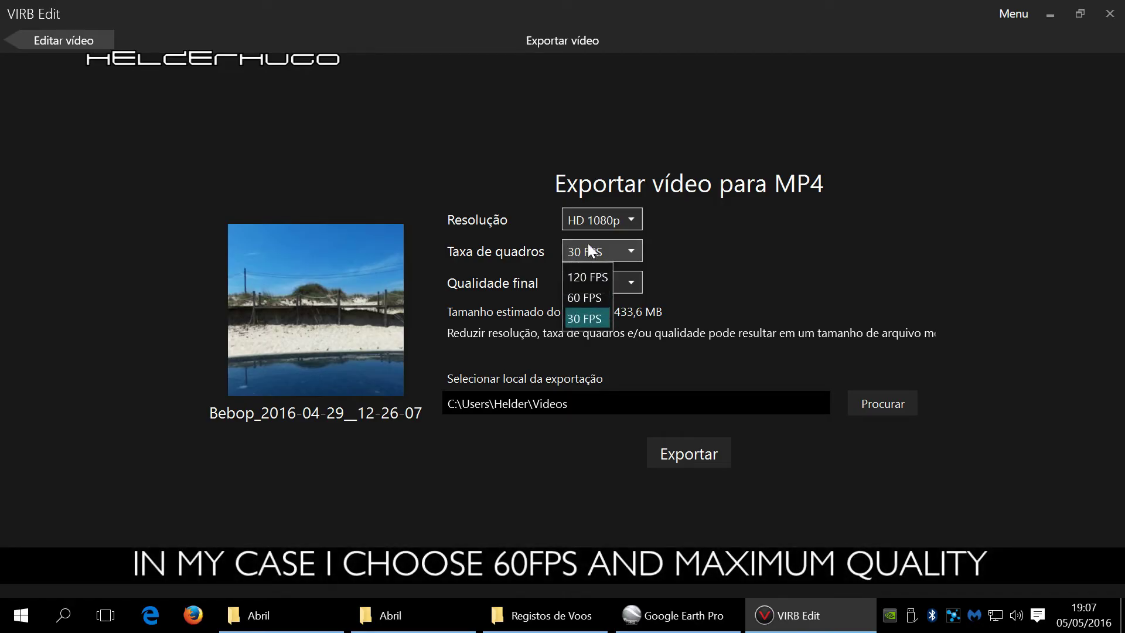
click(611, 248)
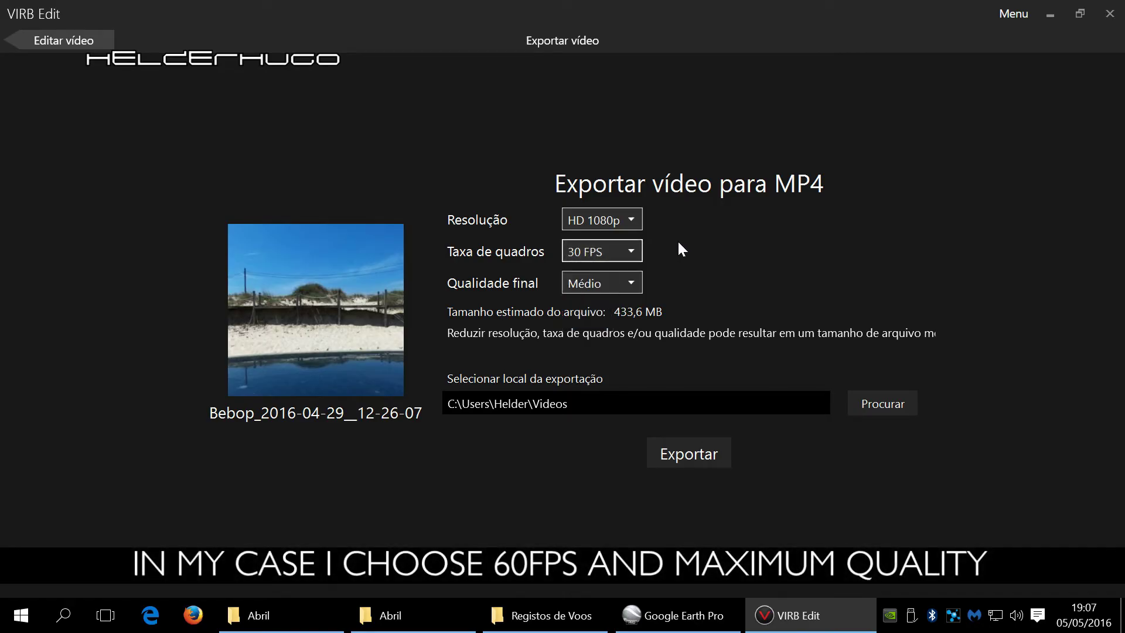
click(611, 280)
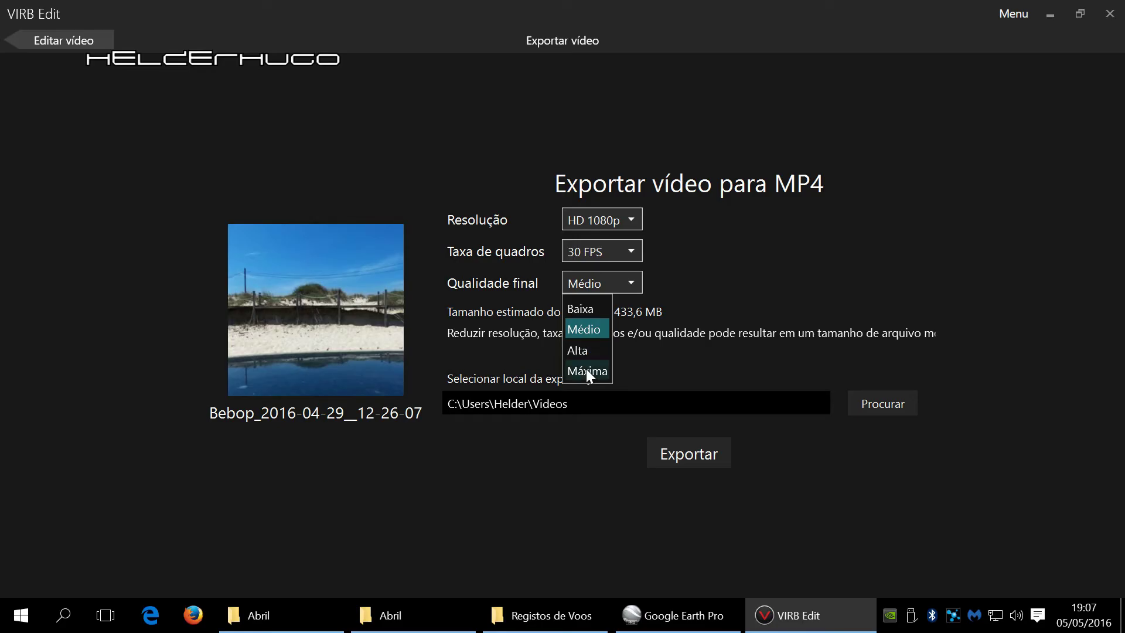
click(586, 370)
click(613, 251)
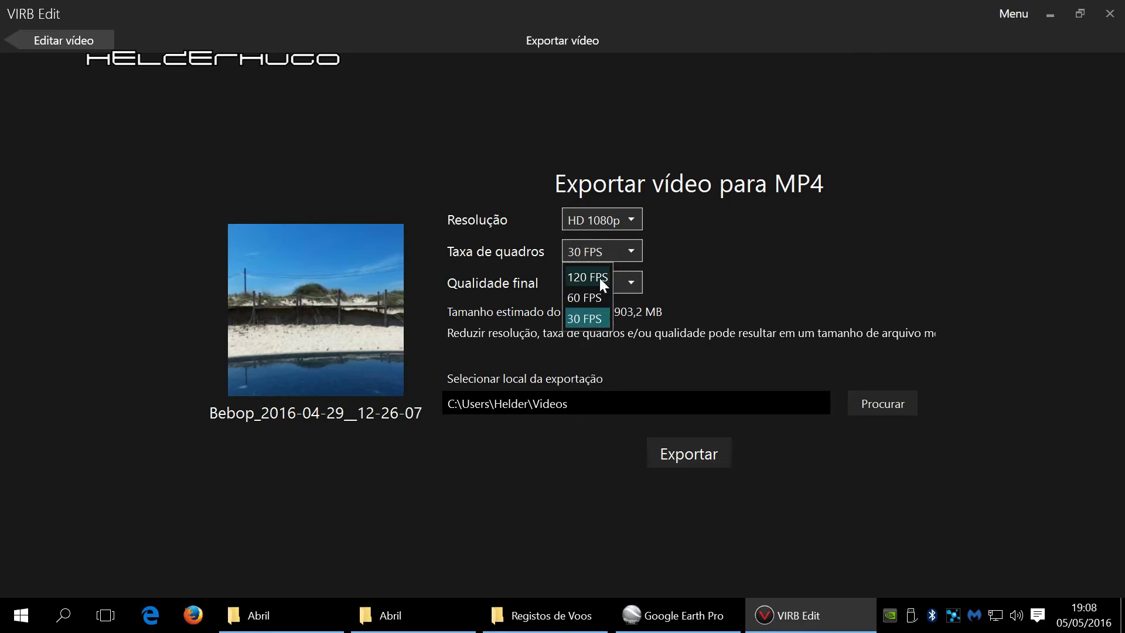
click(597, 297)
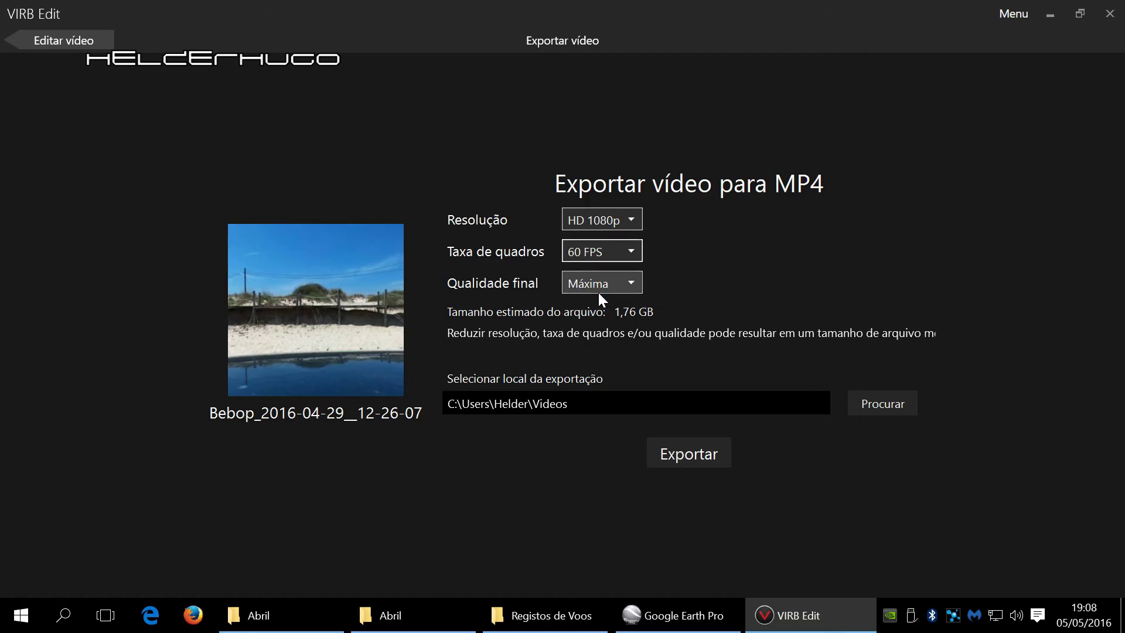
click(686, 466)
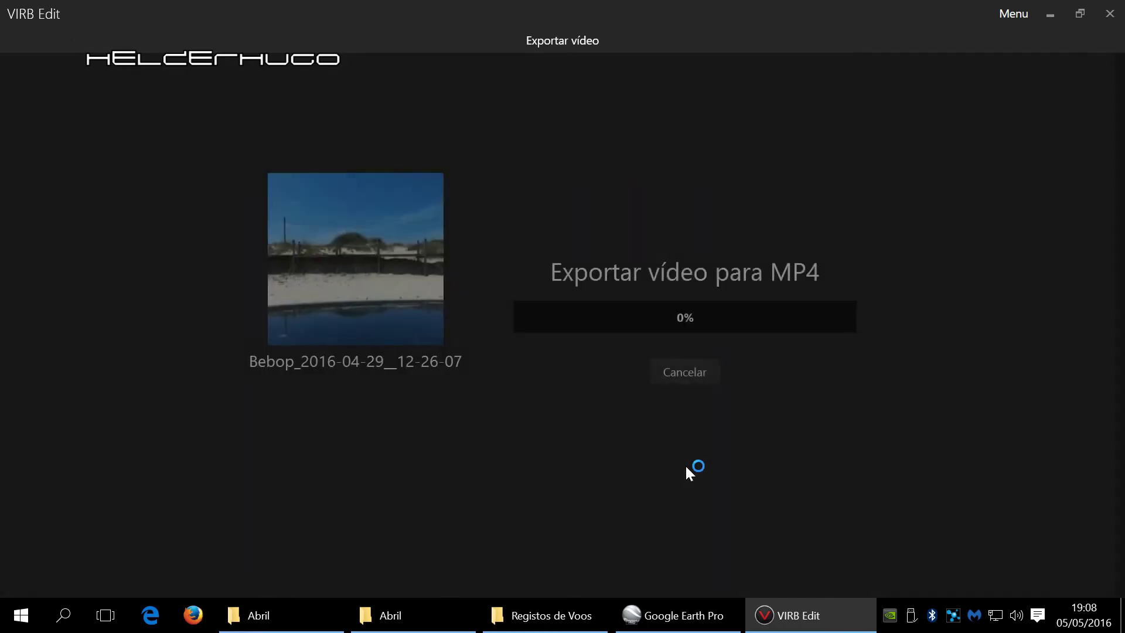